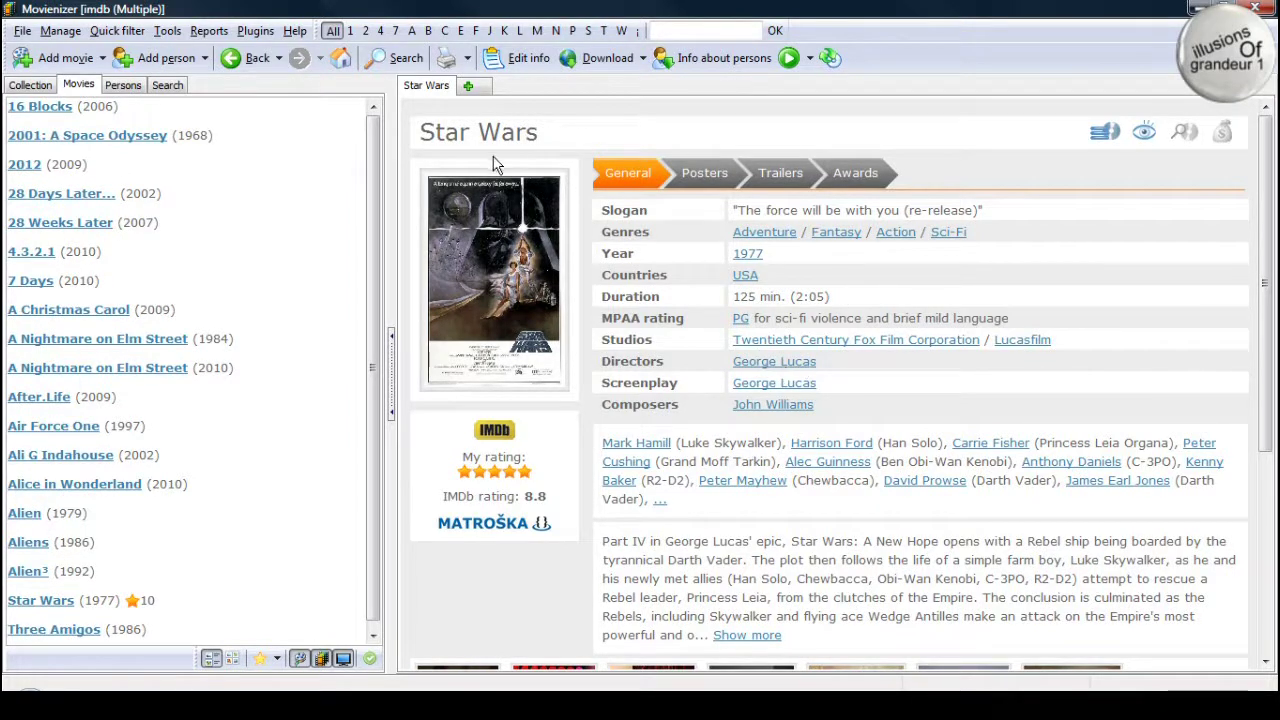
# Show the details of A Nightmare on Elm Street (1984), scrolling its page down and back to the top.
pyautogui.click(84, 310)
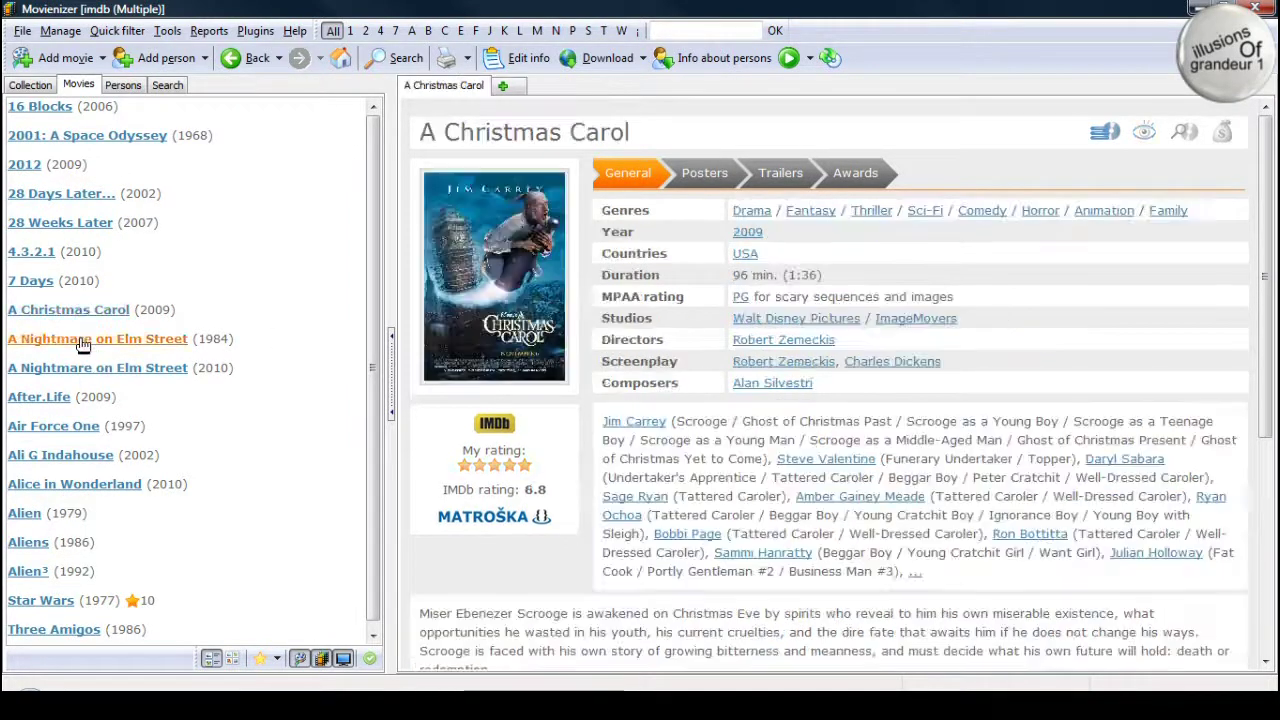
pyautogui.click(95, 342)
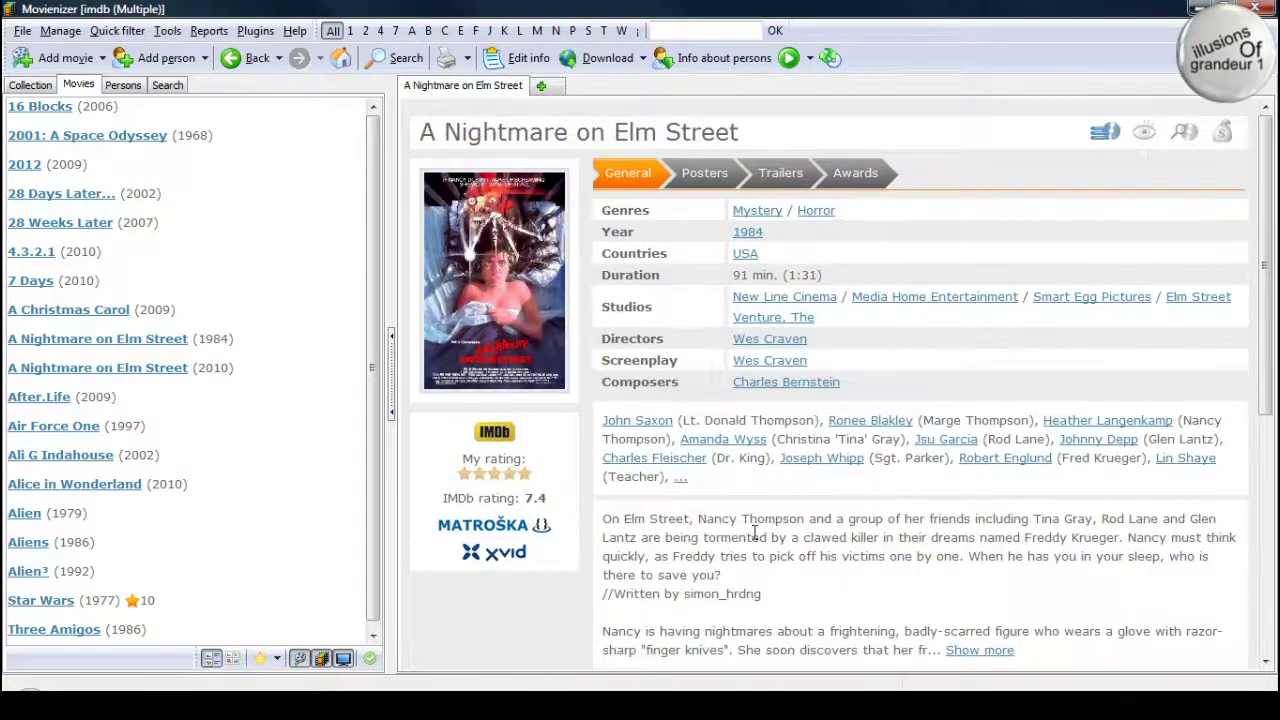
pyautogui.scroll(-5, 1273, 217)
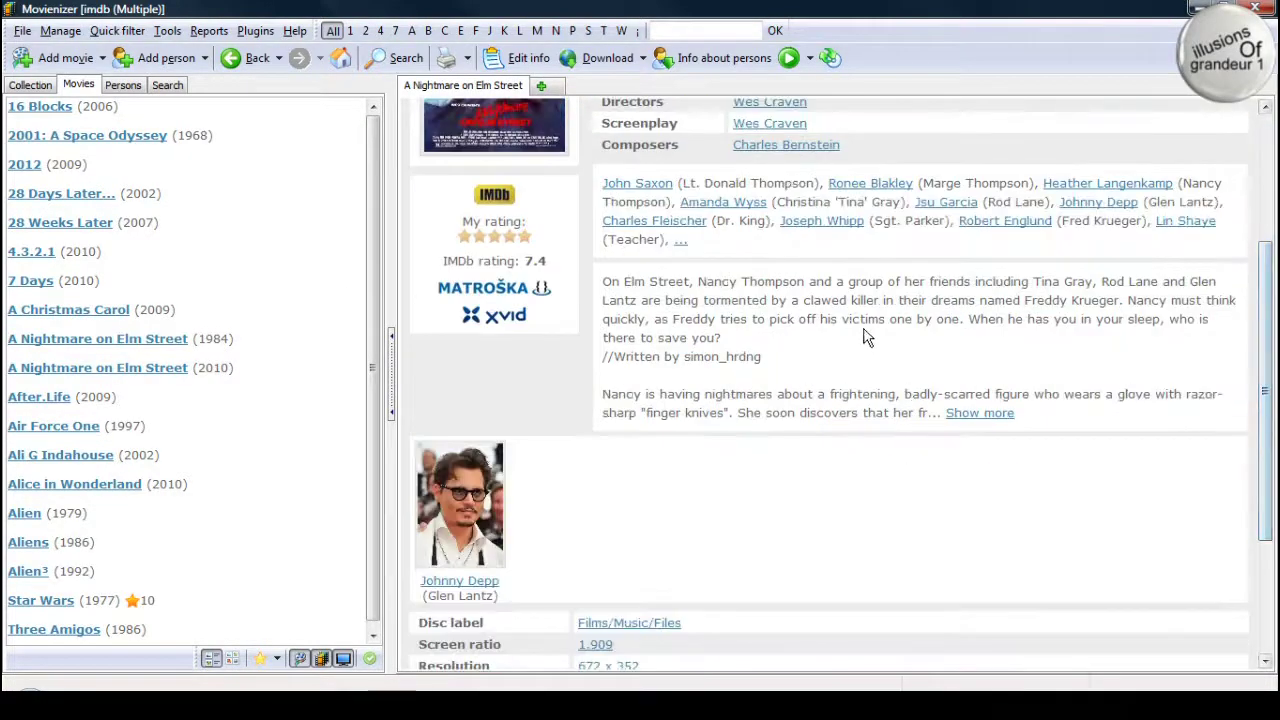
pyautogui.moveTo(1265, 347); pyautogui.dragTo(1265, 217)
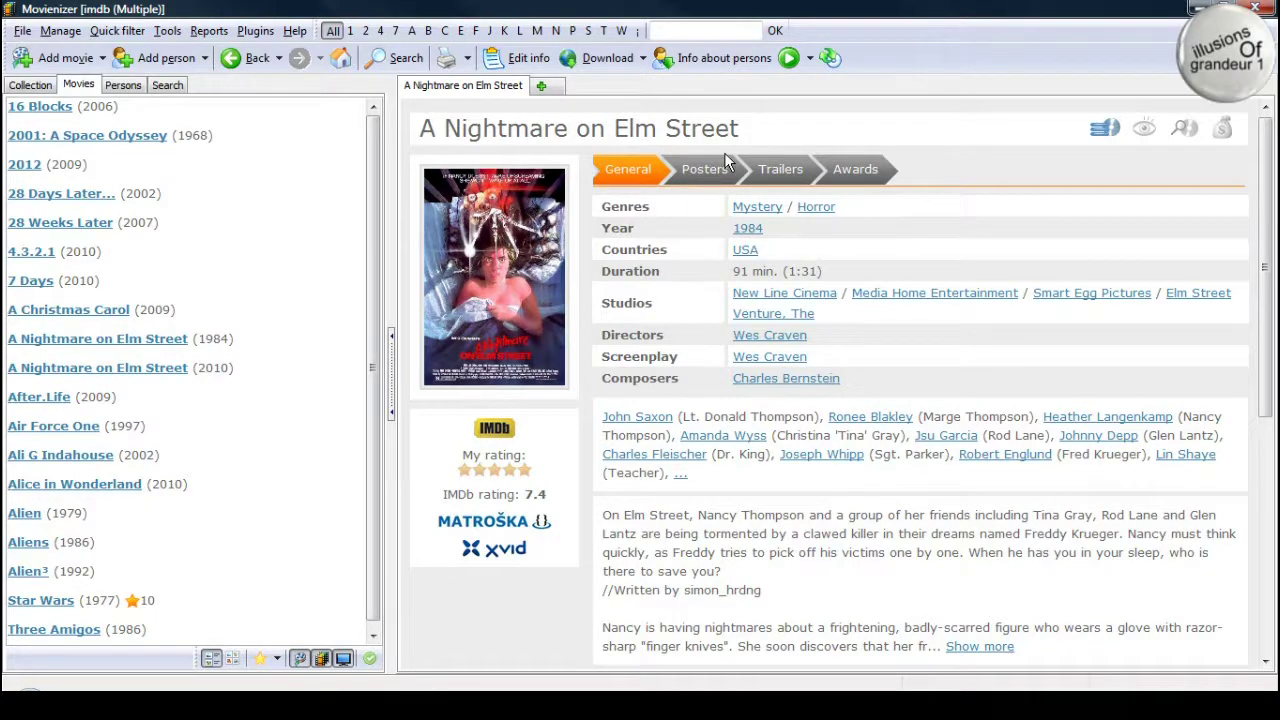
# Record a loan of Alice in Wonderland from the Shelf, with the borrower's name as the comment.
pyautogui.click(829, 57)
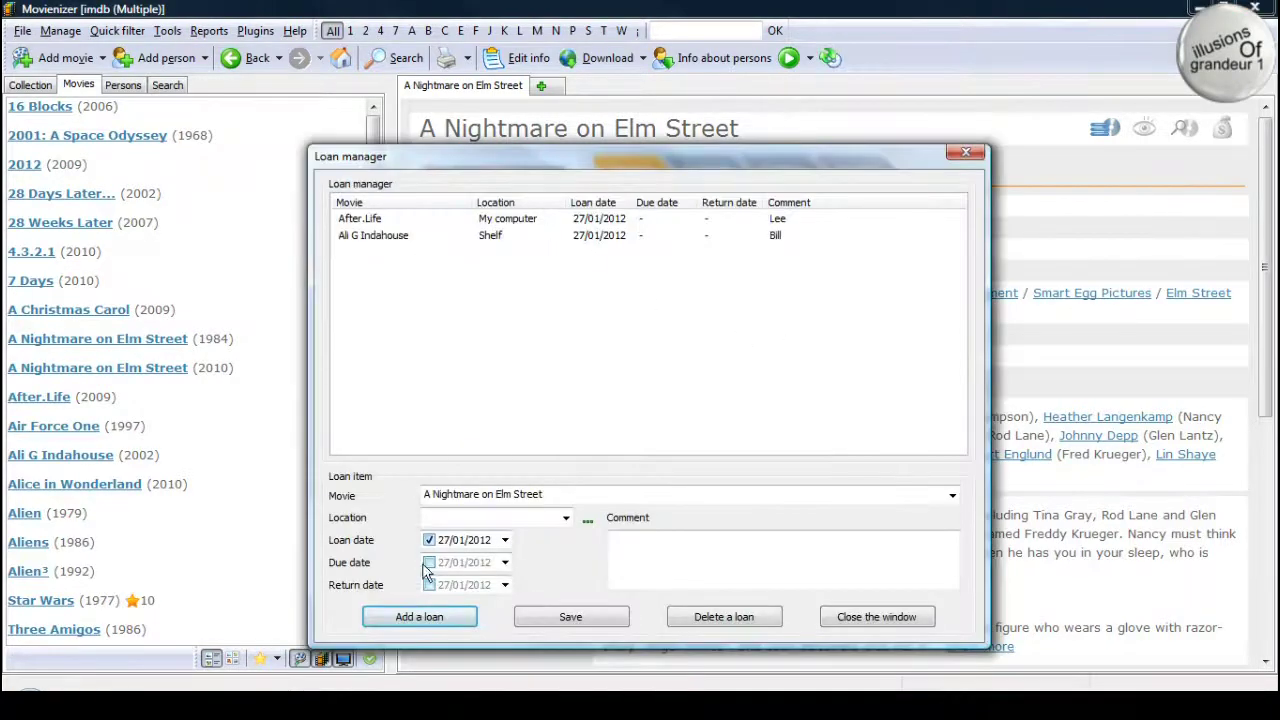
pyautogui.click(571, 494)
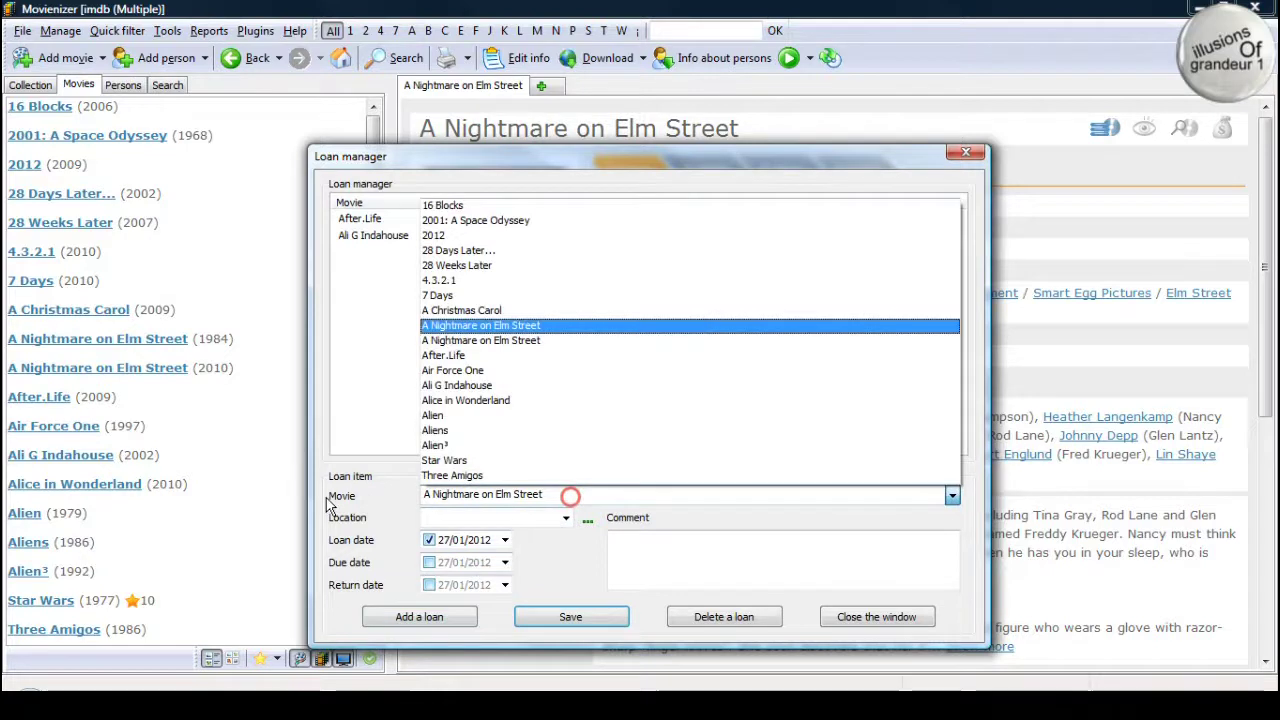
pyautogui.click(505, 402)
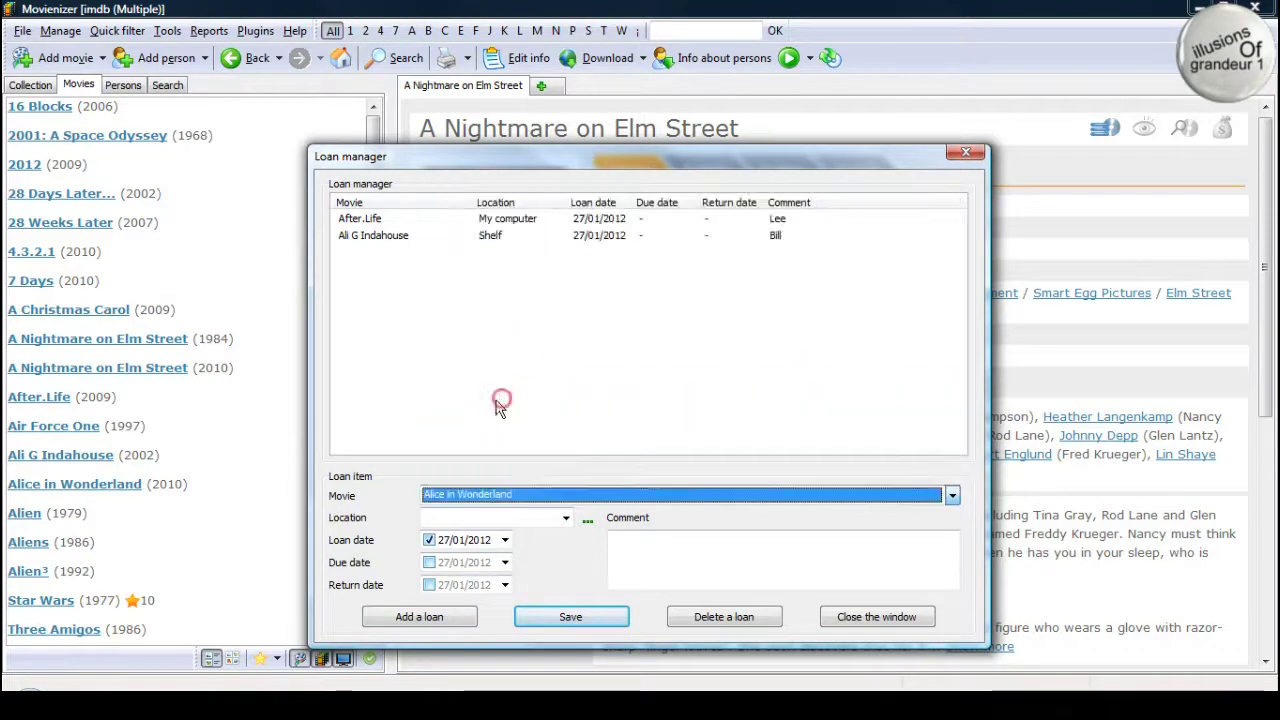
pyautogui.click(563, 517)
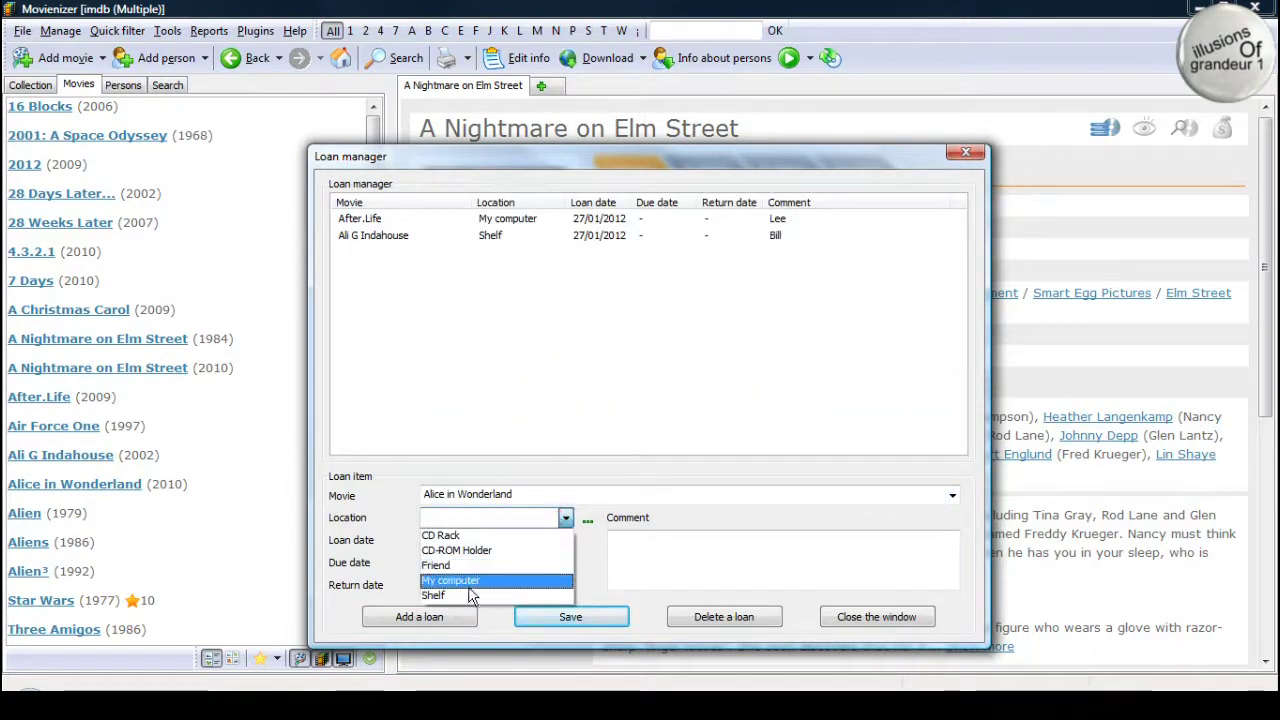
pyautogui.click(470, 591)
pyautogui.click(760, 567)
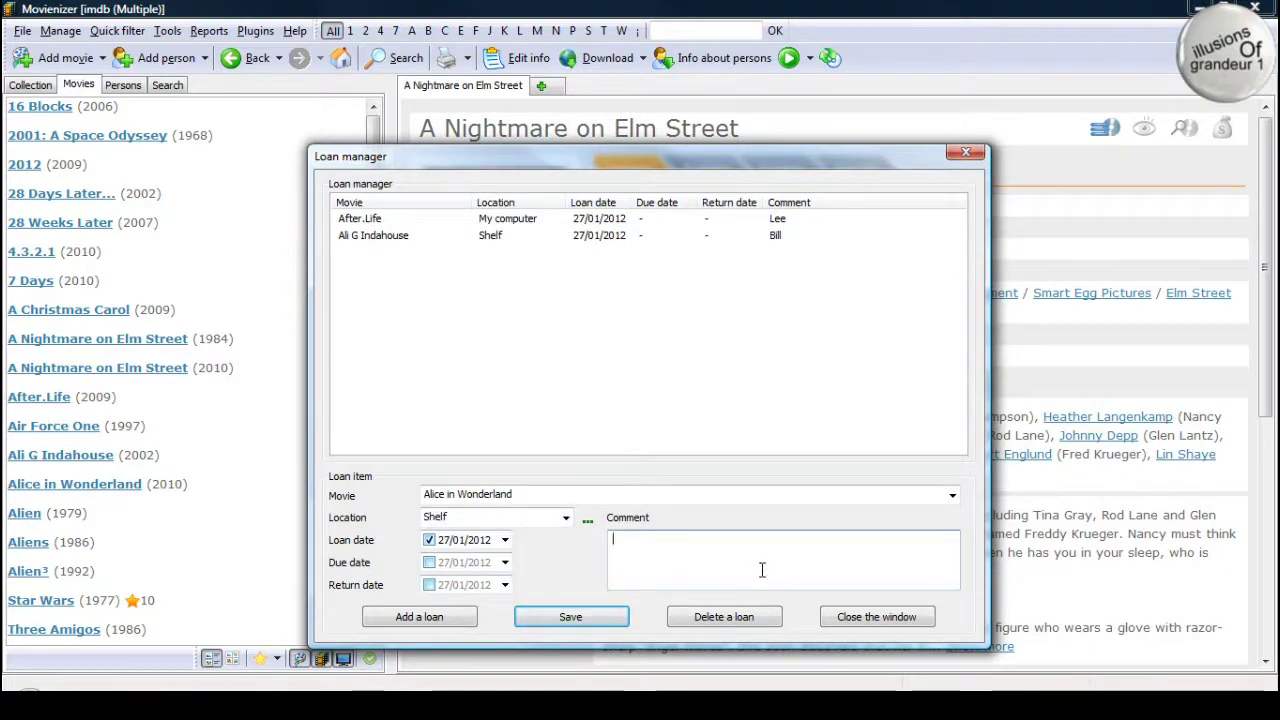
pyautogui.write('Ted')
pyautogui.click(420, 616)
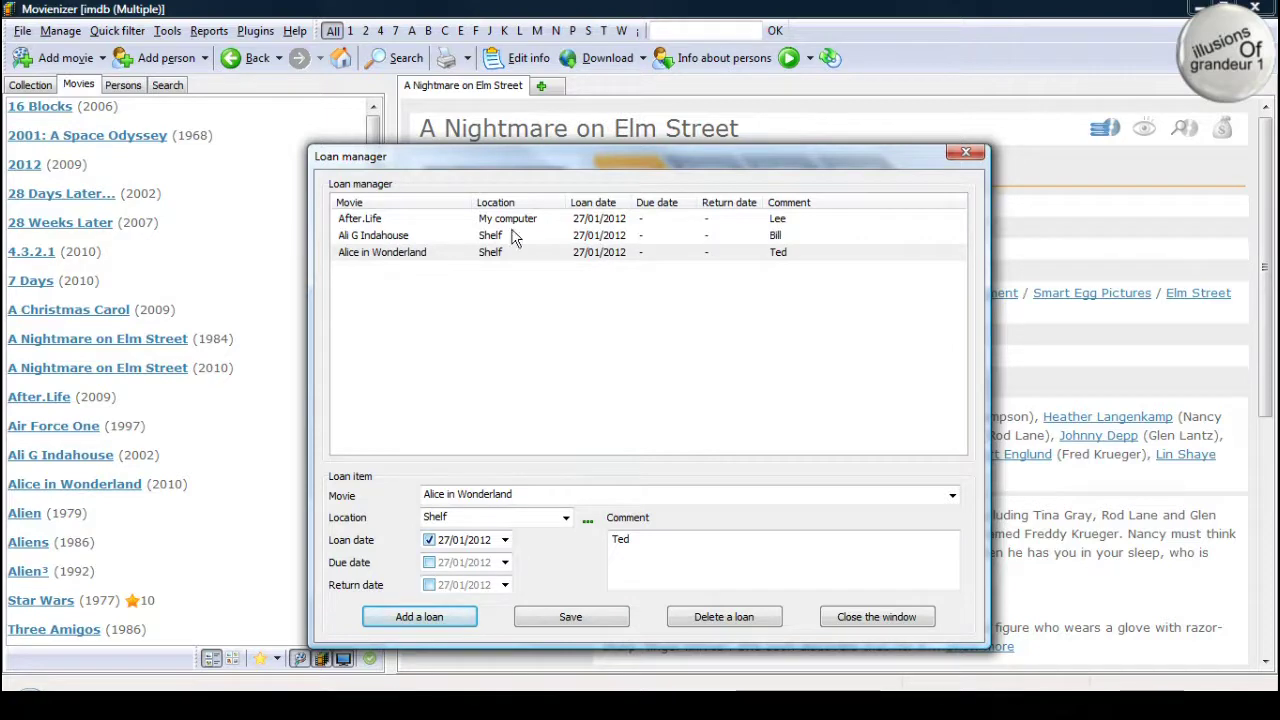
# Delete the After.Life and Ali G Indahouse loans from the loan manager.
pyautogui.click(383, 218)
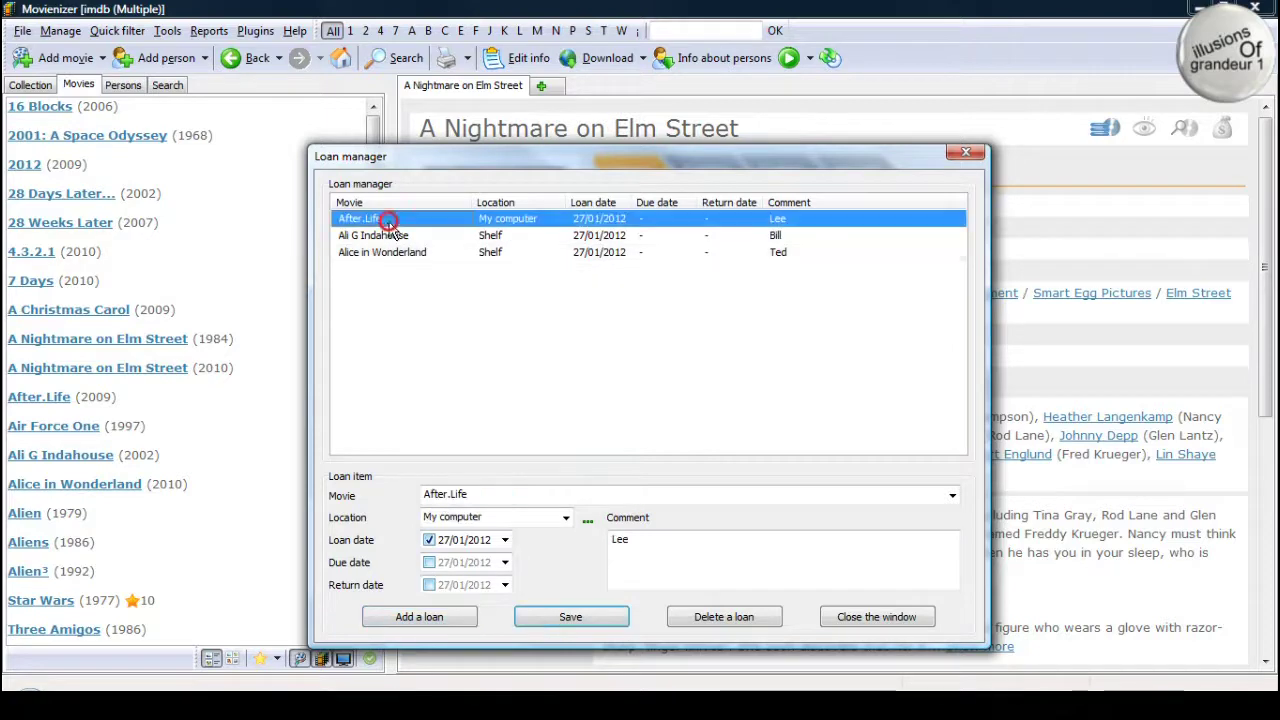
pyautogui.click(710, 617)
pyautogui.click(874, 619)
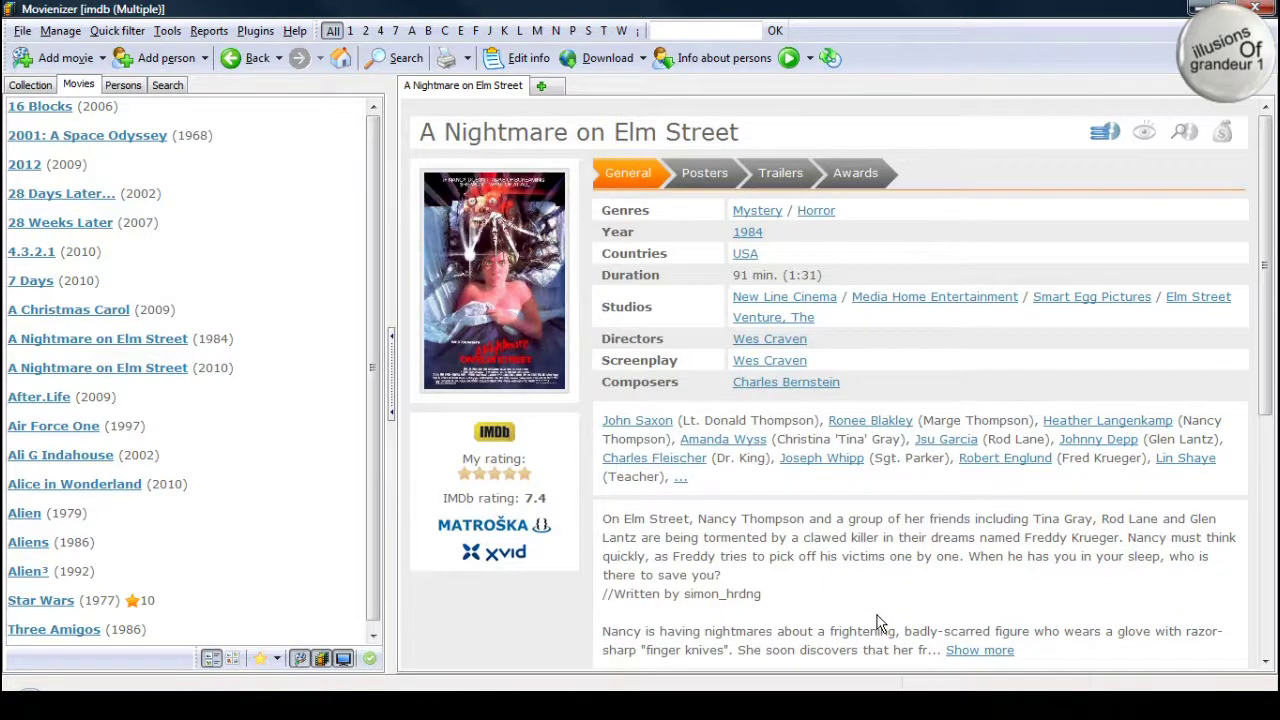
pyautogui.click(830, 57)
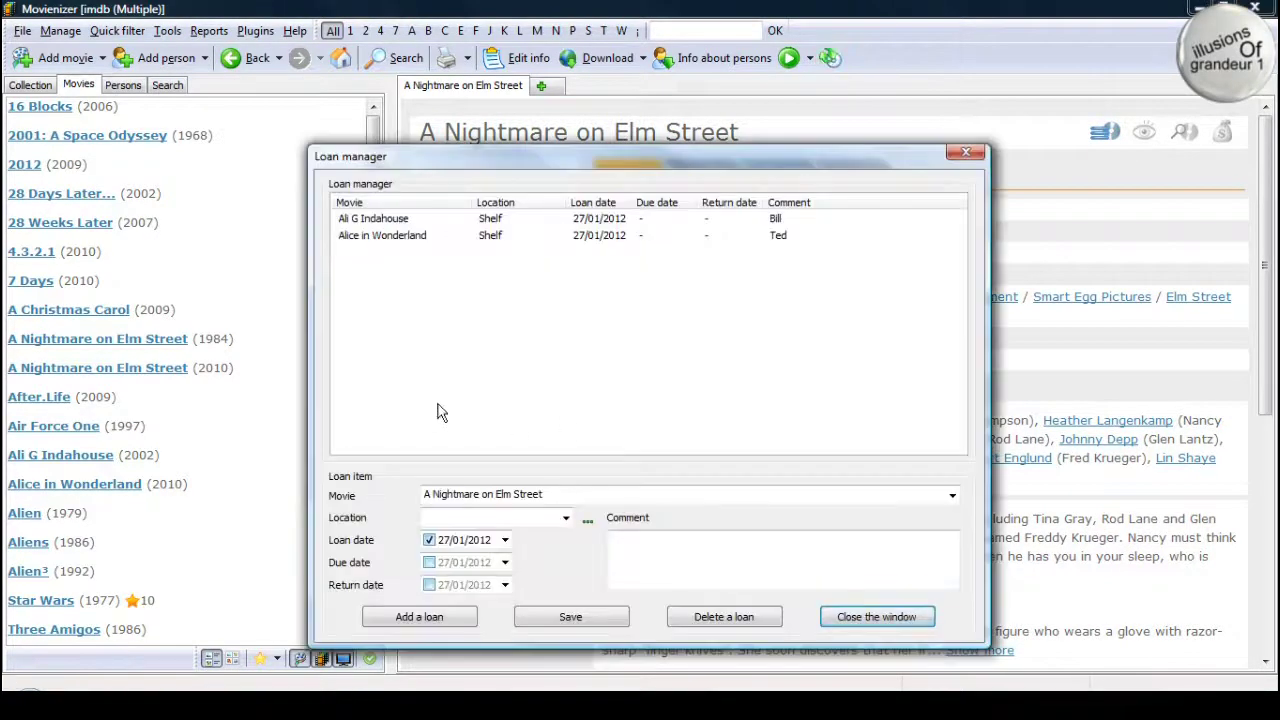
pyautogui.click(370, 218)
pyautogui.click(757, 613)
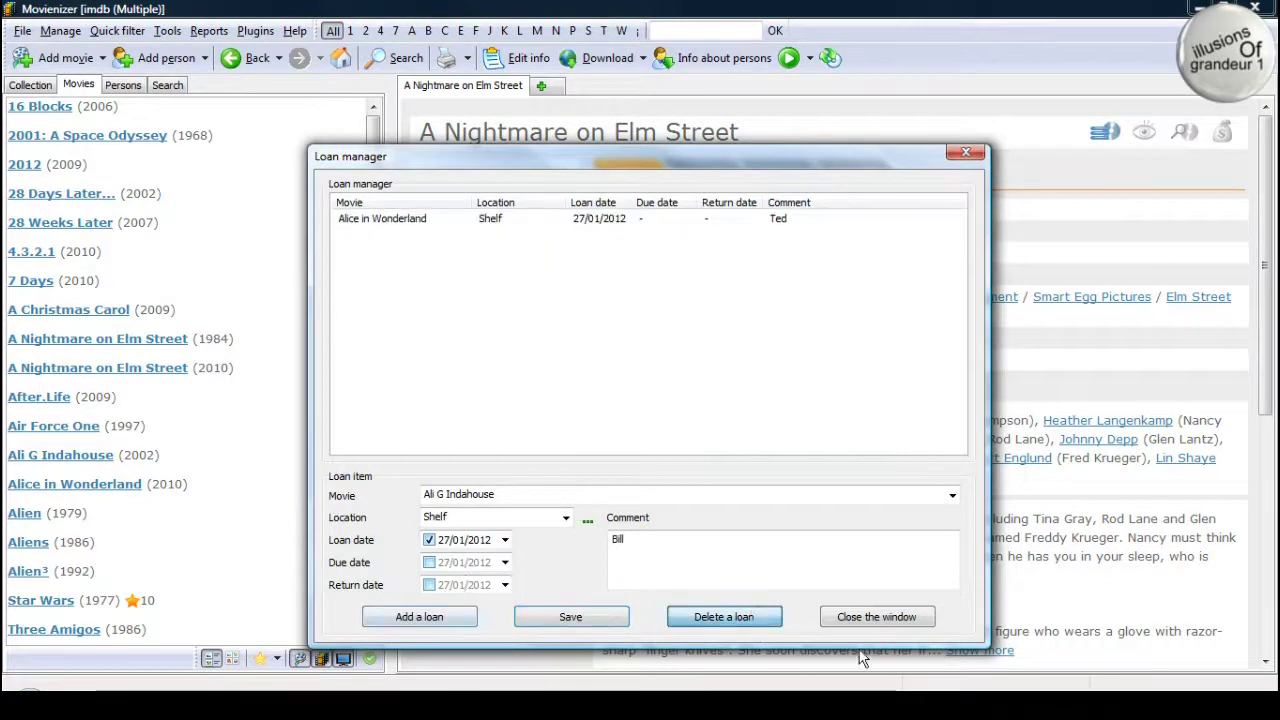
pyautogui.click(880, 617)
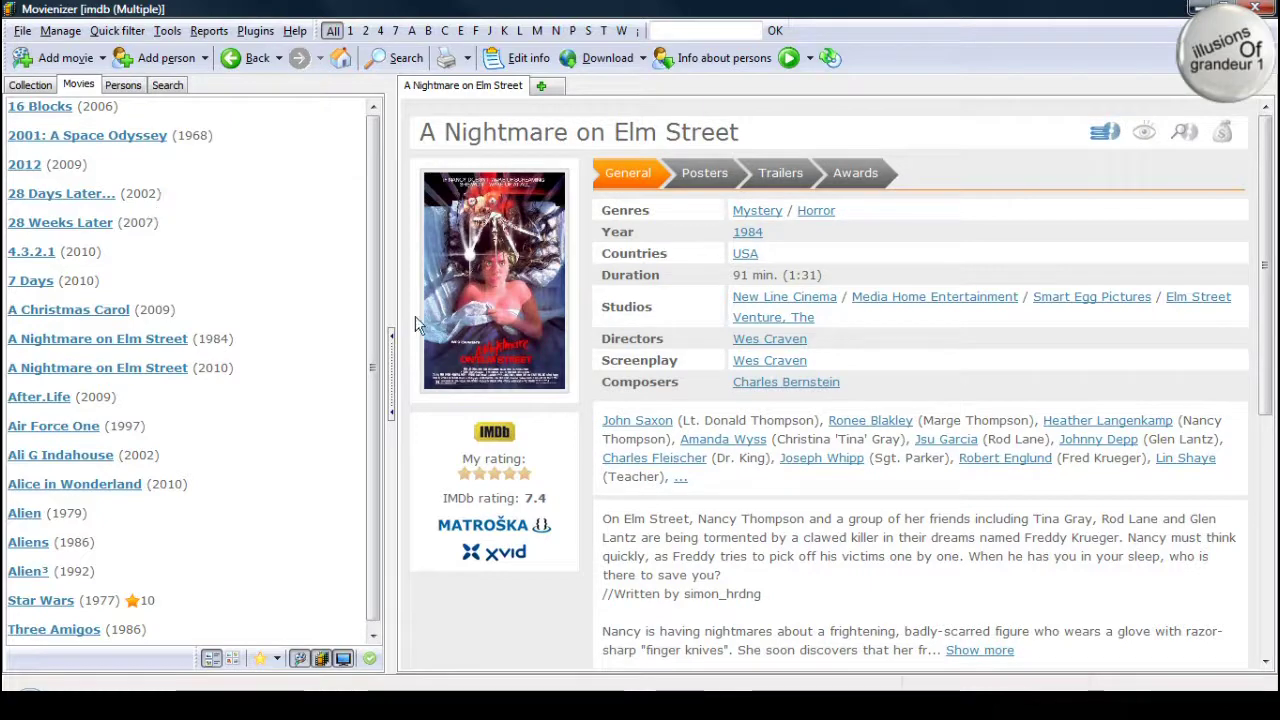
pyautogui.click(58, 57)
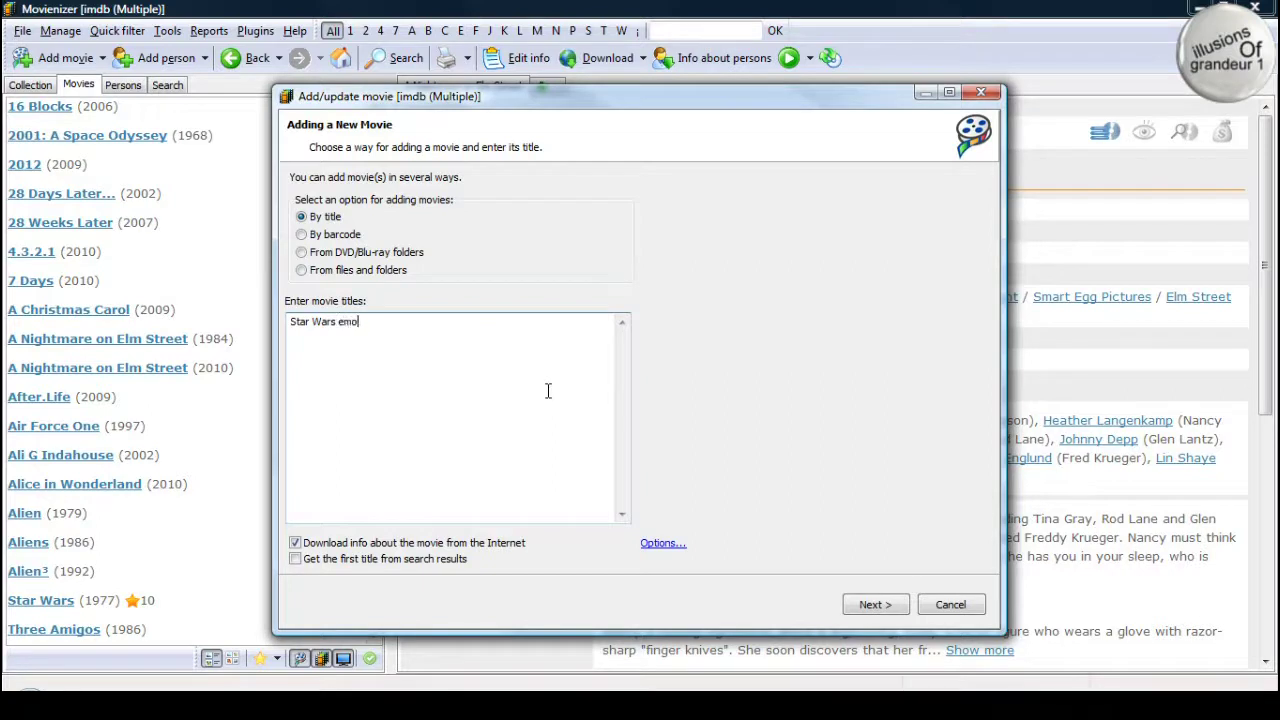
# Finish the 'Star Wars empire strikes back' title search and download its info (1980, 127 min, 8.8).
pyautogui.write('o')
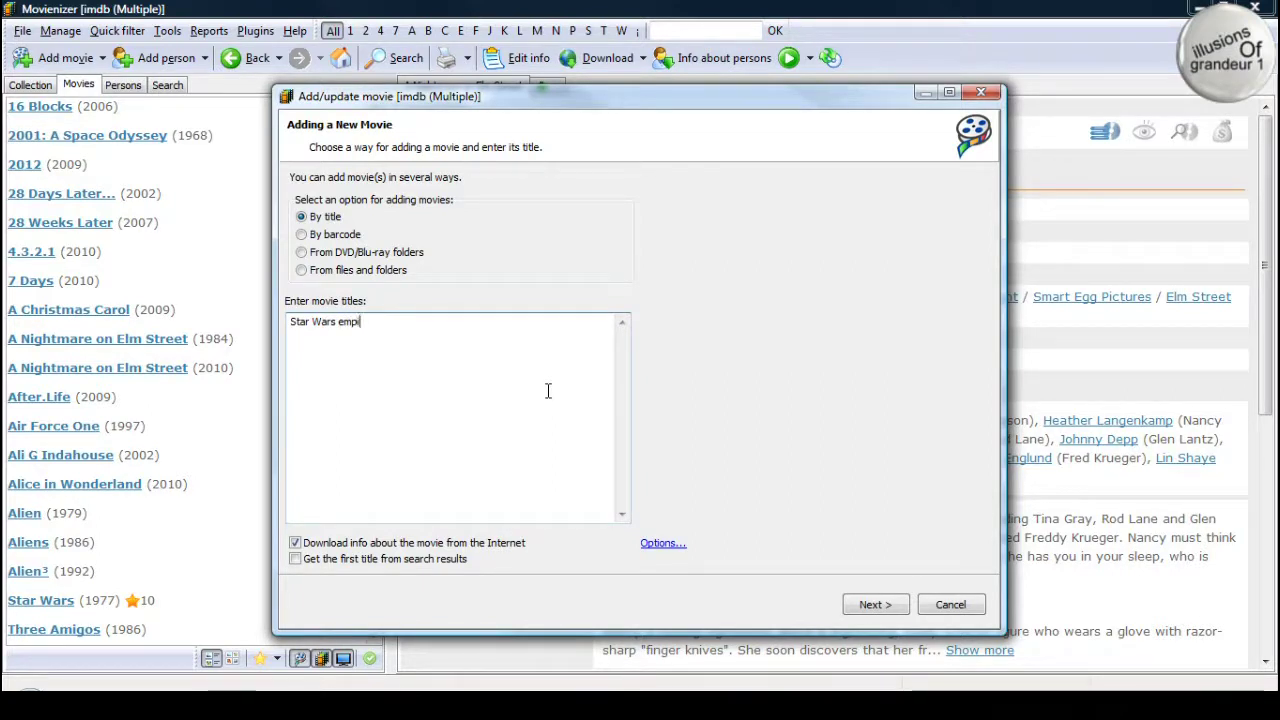
pyautogui.write('re strikes back')
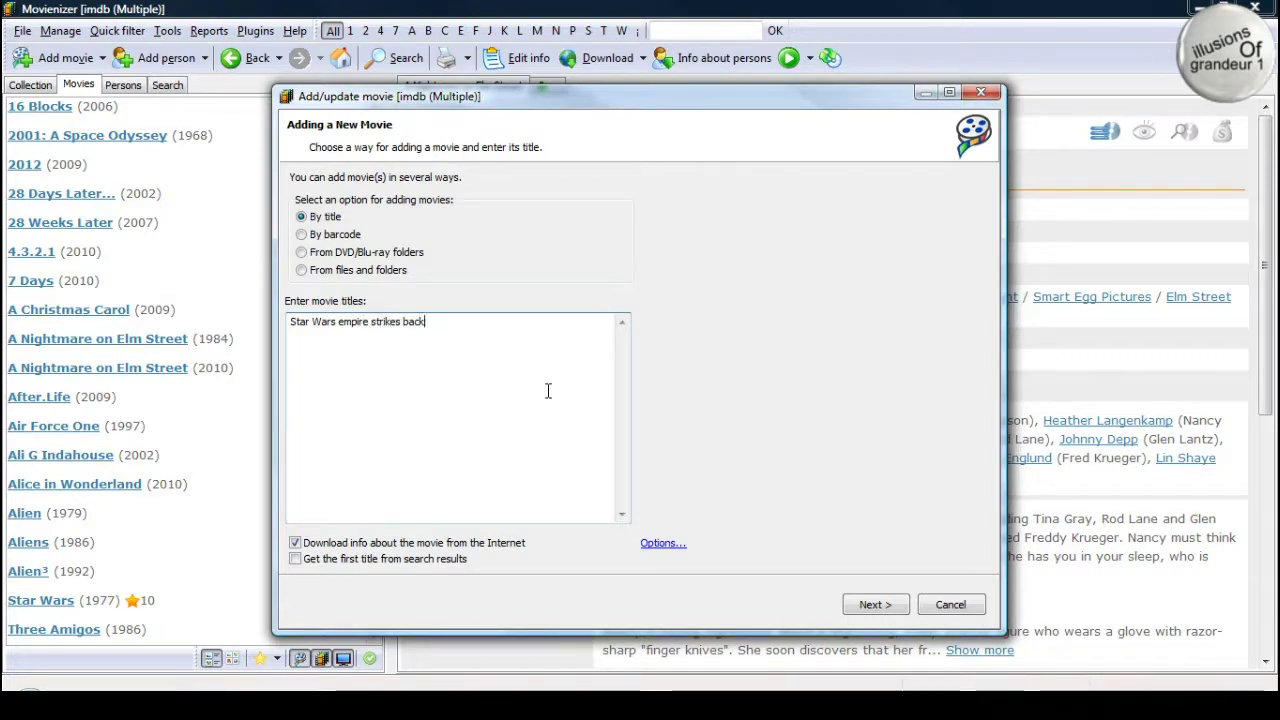
pyautogui.click(871, 607)
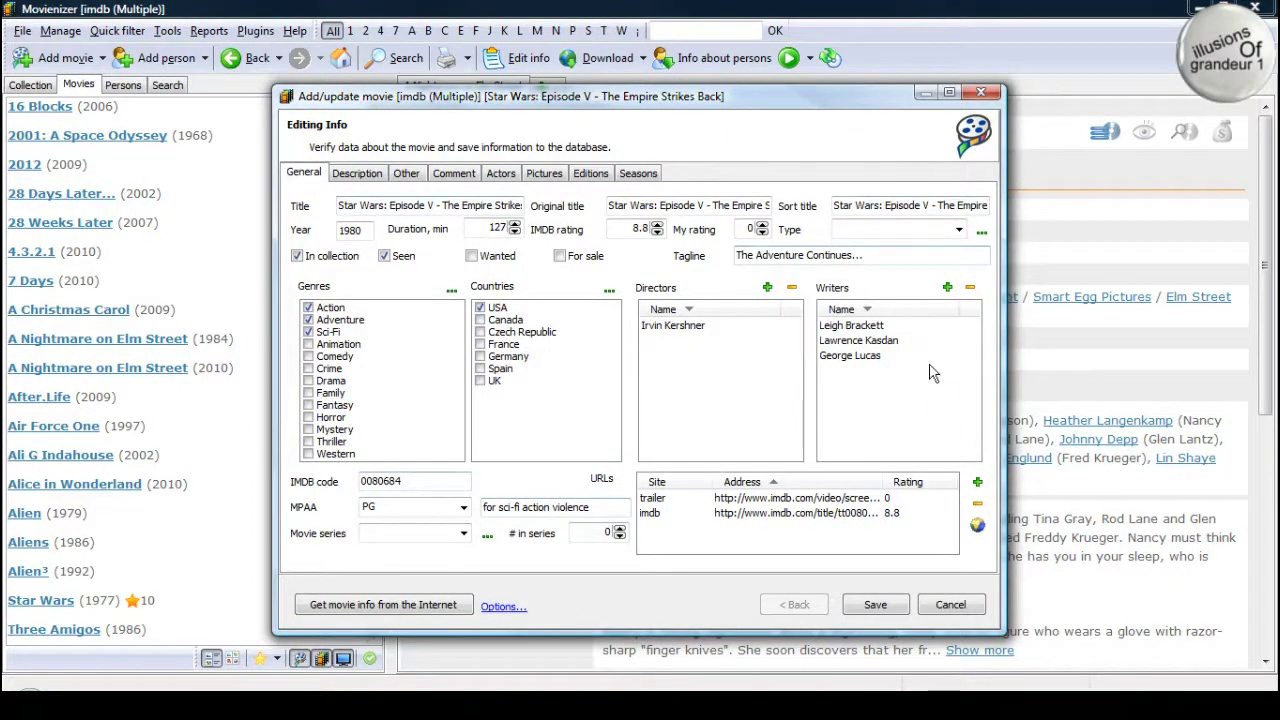
# Review The Empire Strikes Back's summary, studios, comment, cast photos and downloaded posters.
pyautogui.click(358, 176)
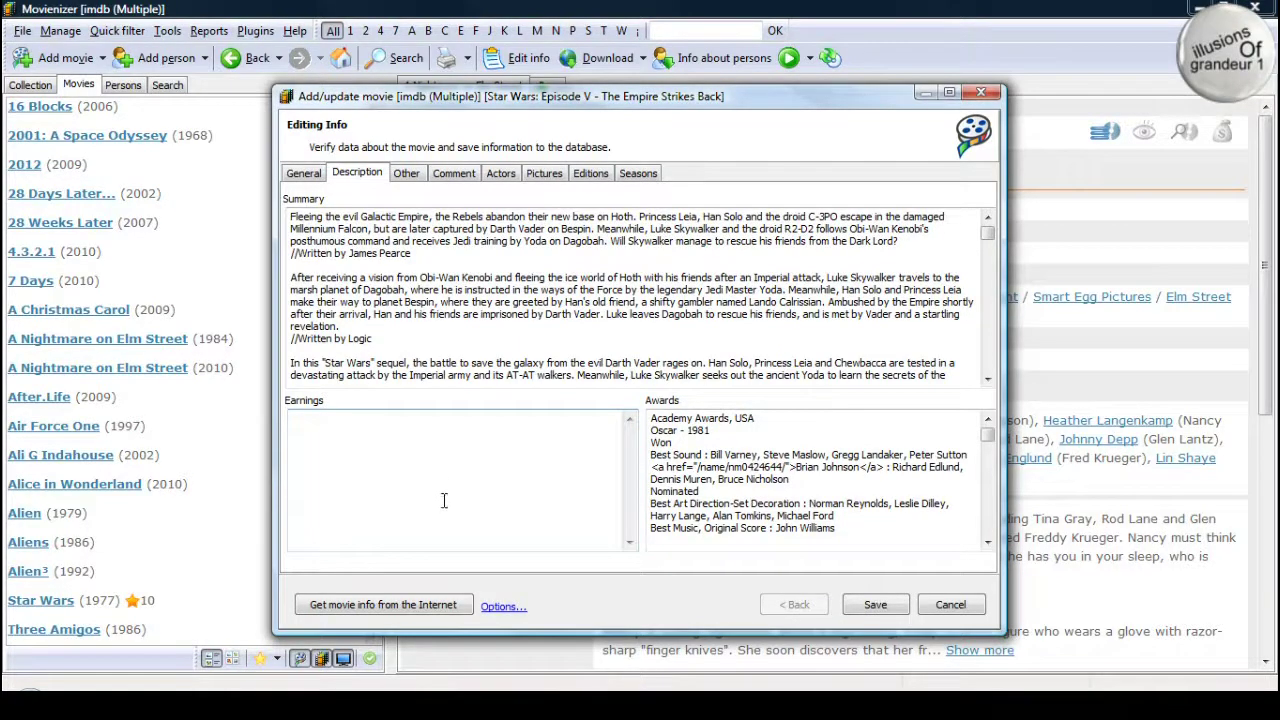
pyautogui.click(405, 173)
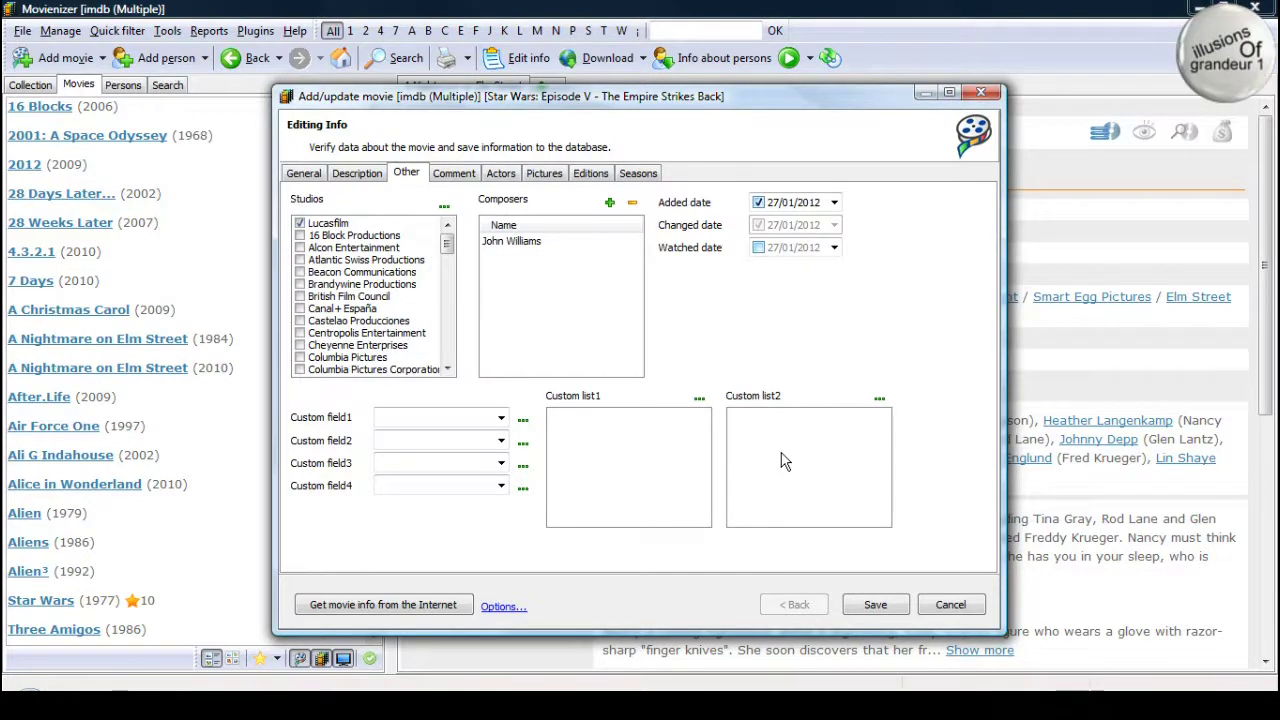
pyautogui.click(458, 175)
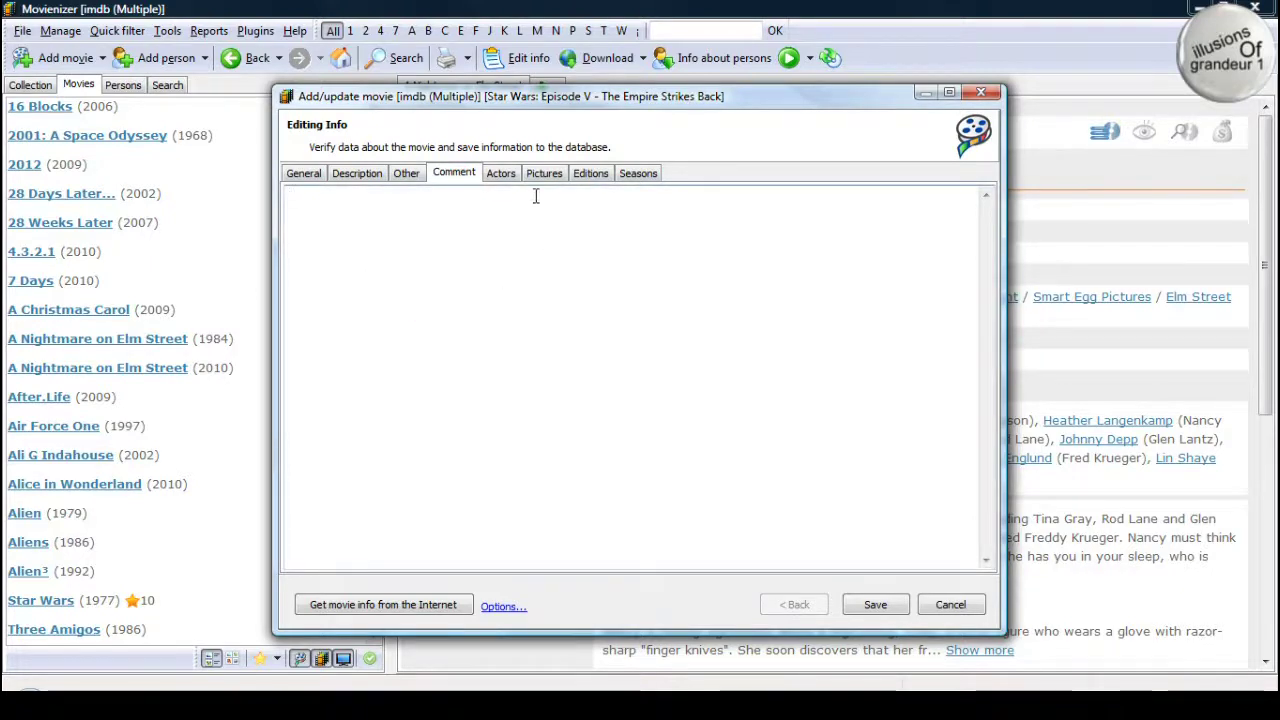
pyautogui.click(505, 178)
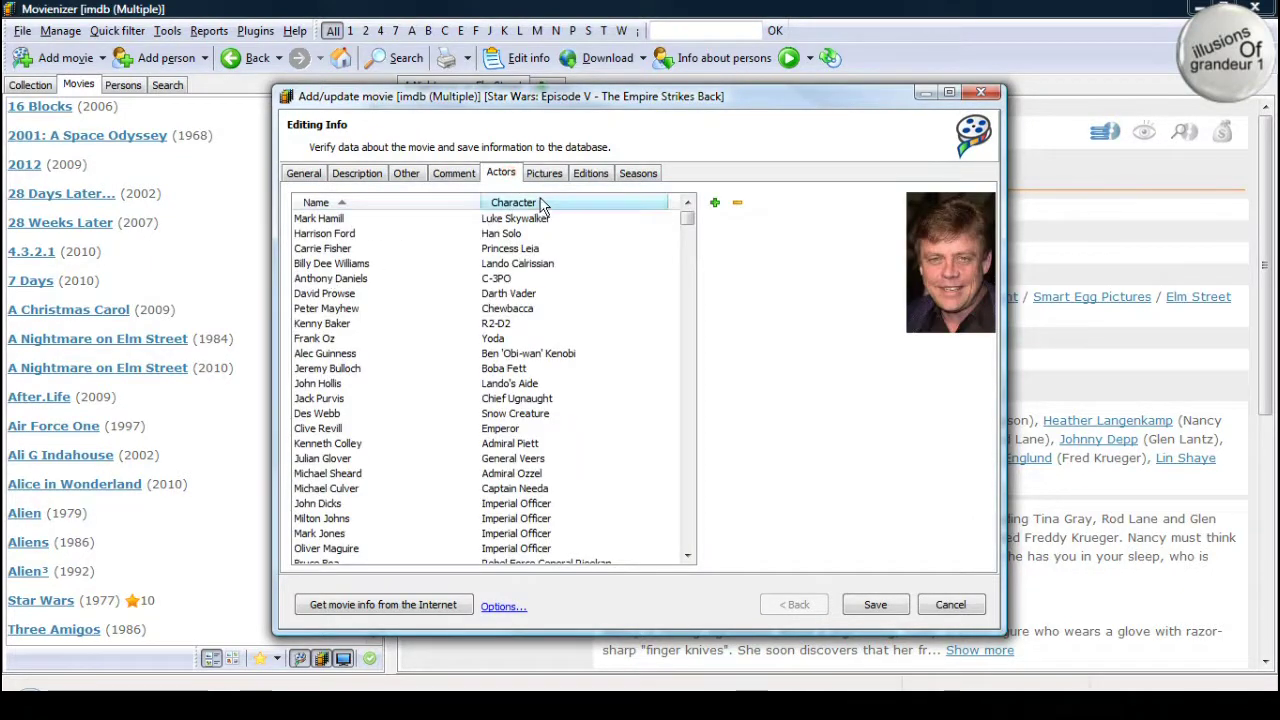
pyautogui.click(322, 338)
pyautogui.click(325, 429)
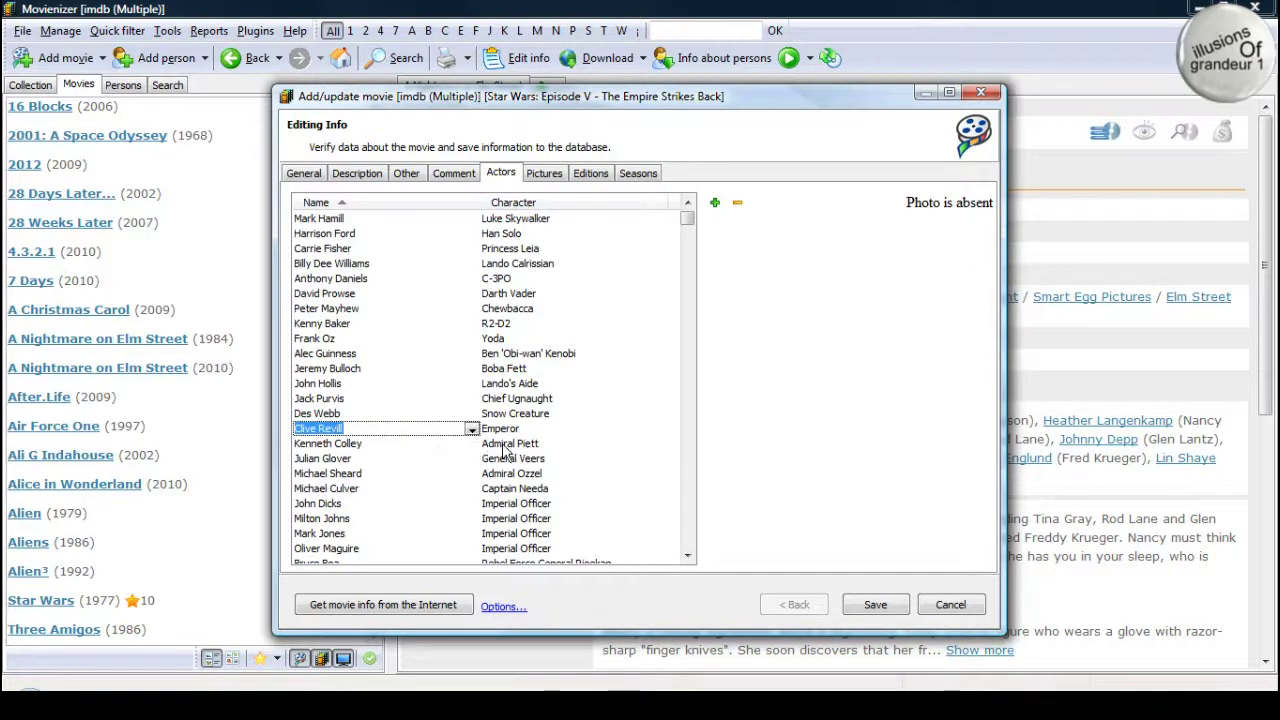
pyautogui.click(545, 175)
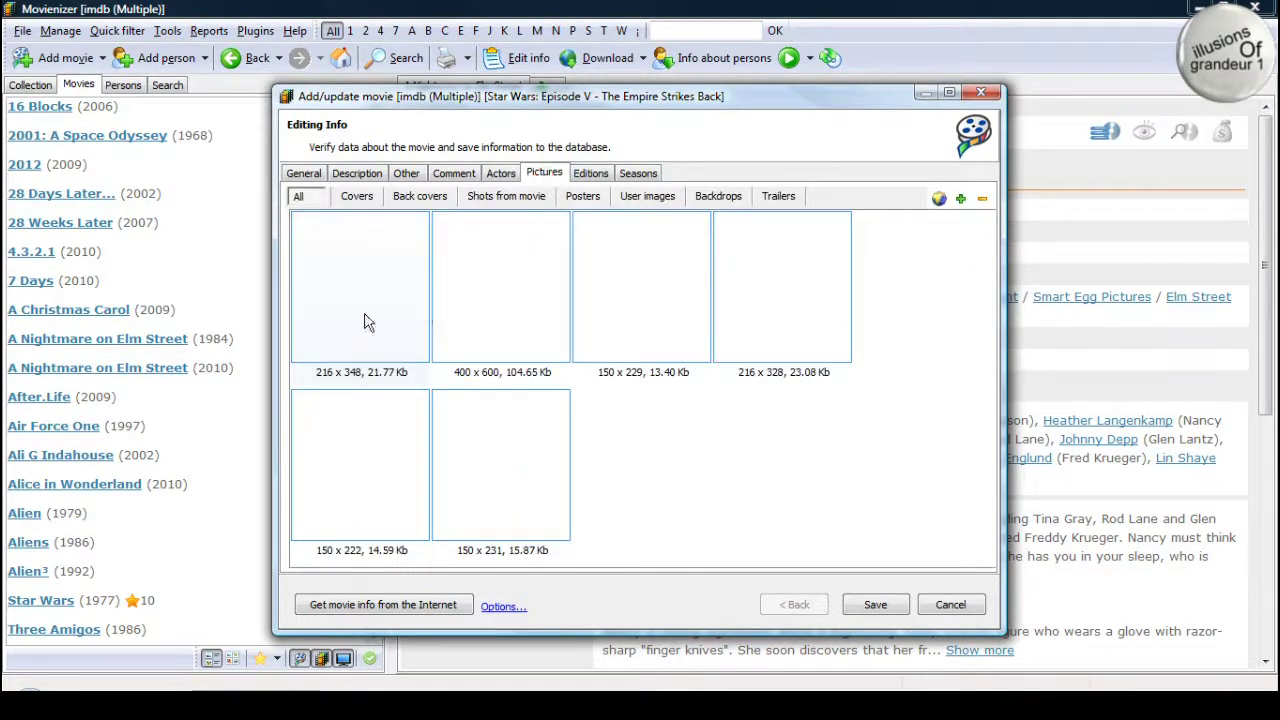
pyautogui.click(591, 174)
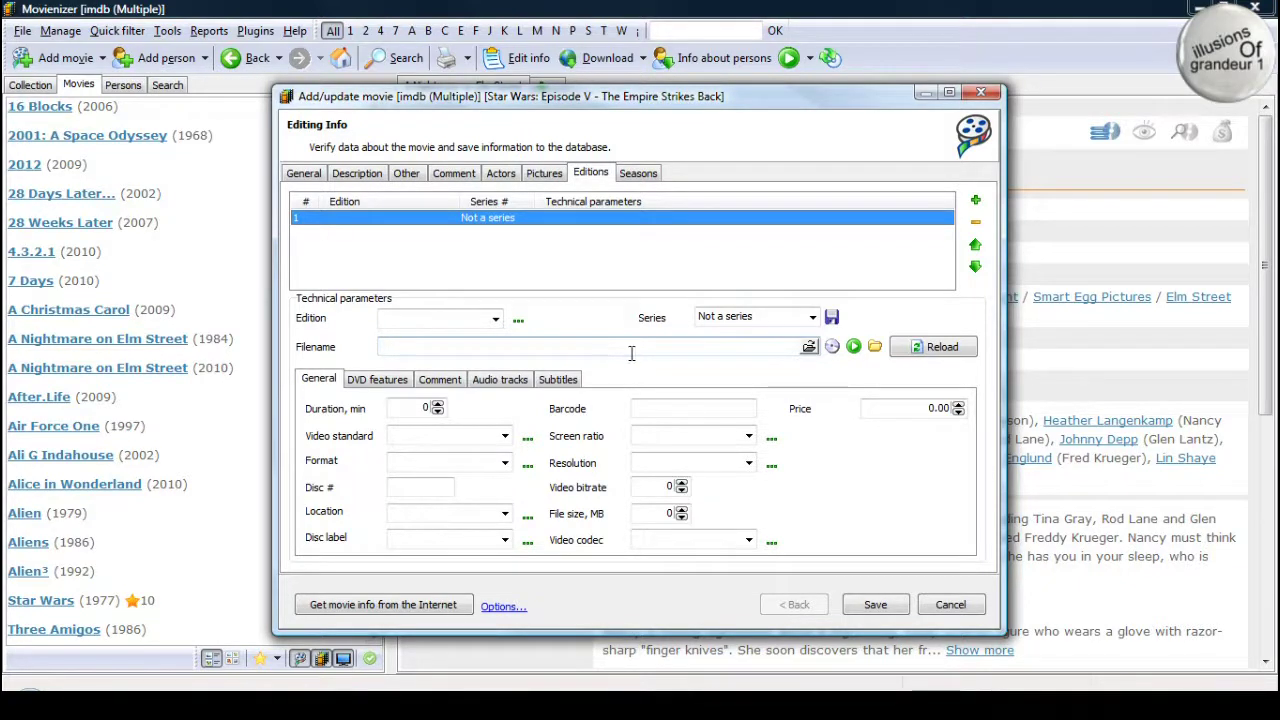
# Link 'Star Wars 5 - The Empire Strikes Back - 2004 Release' from Films as the edition's file.
pyautogui.click(808, 347)
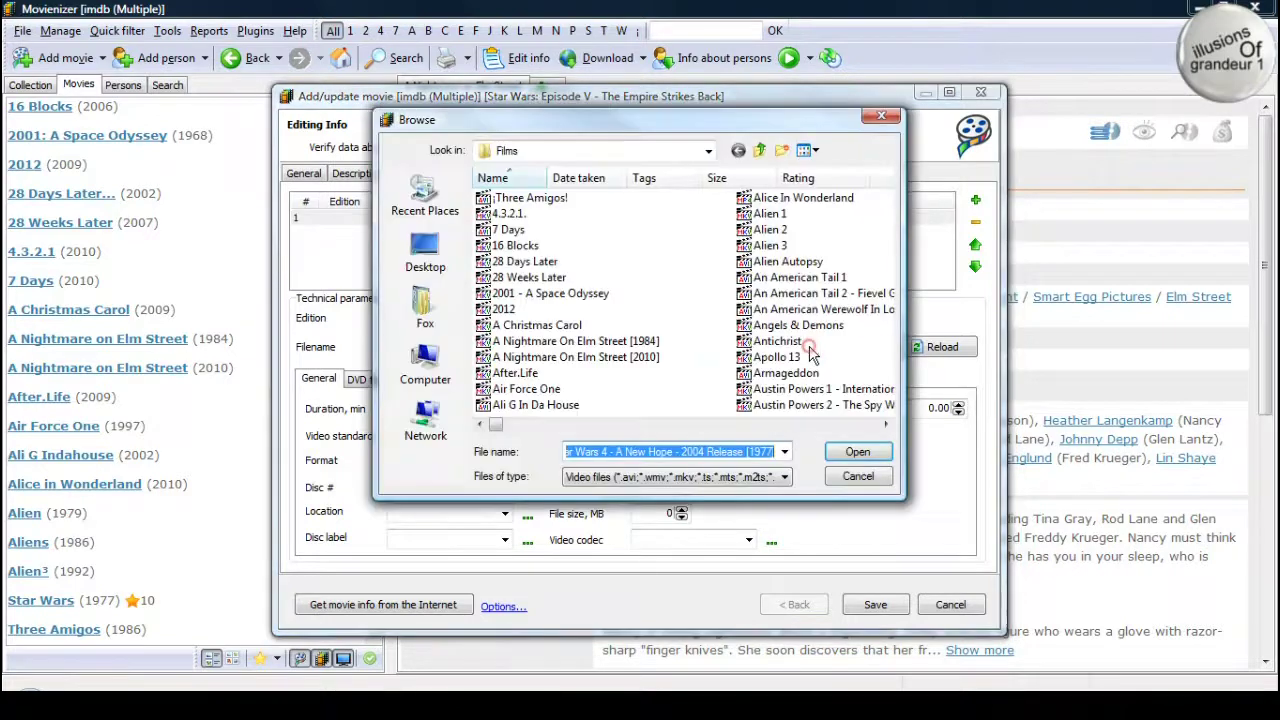
pyautogui.click(811, 424)
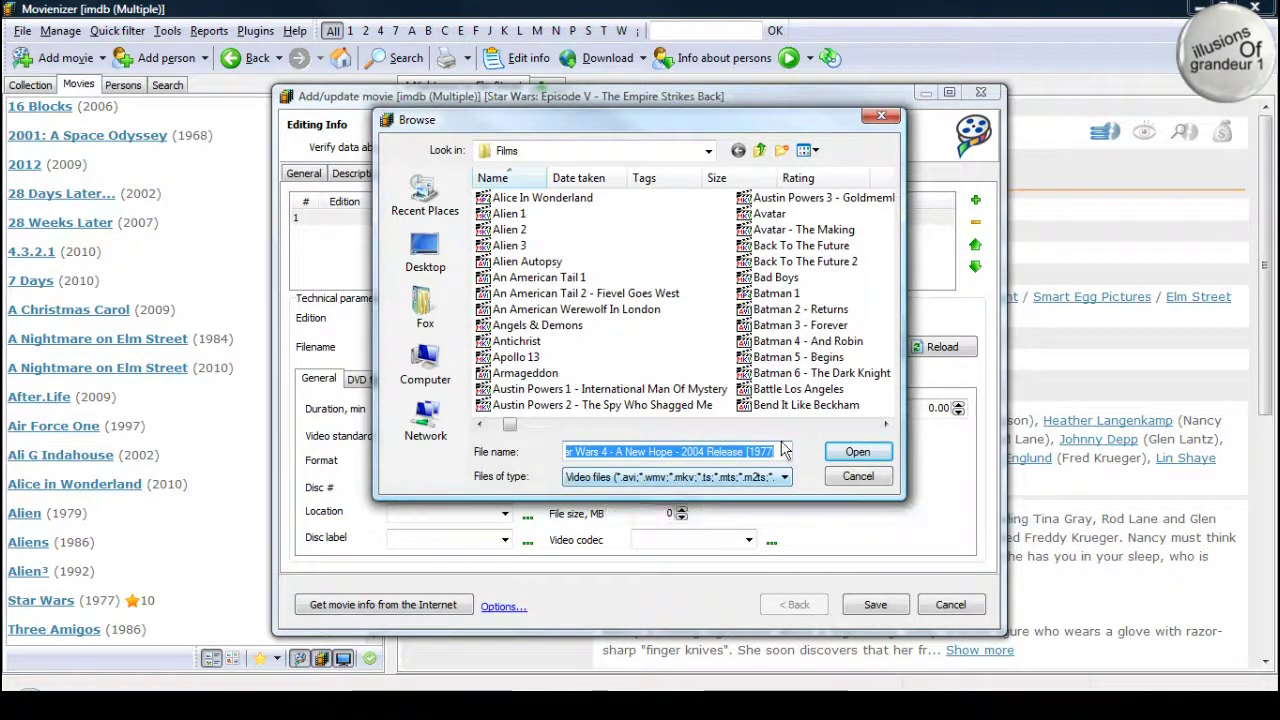
pyautogui.moveTo(512, 424); pyautogui.dragTo(727, 437)
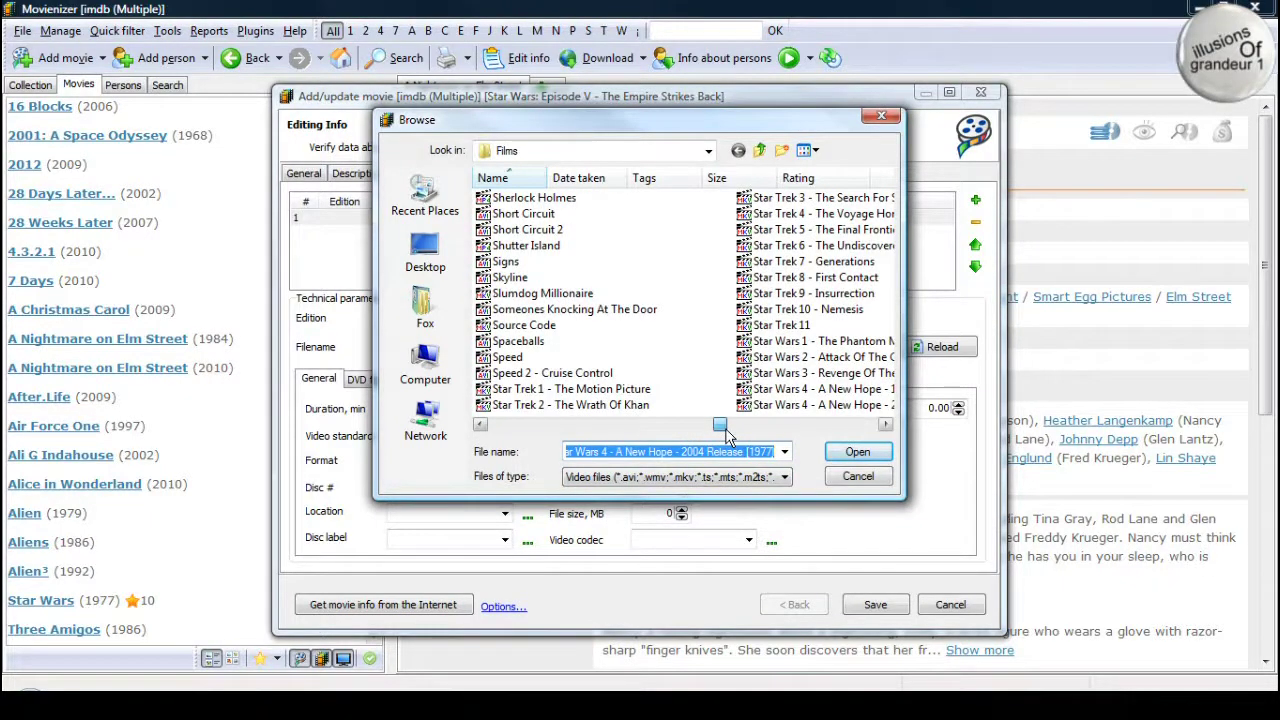
pyautogui.moveTo(728, 437); pyautogui.dragTo(740, 437)
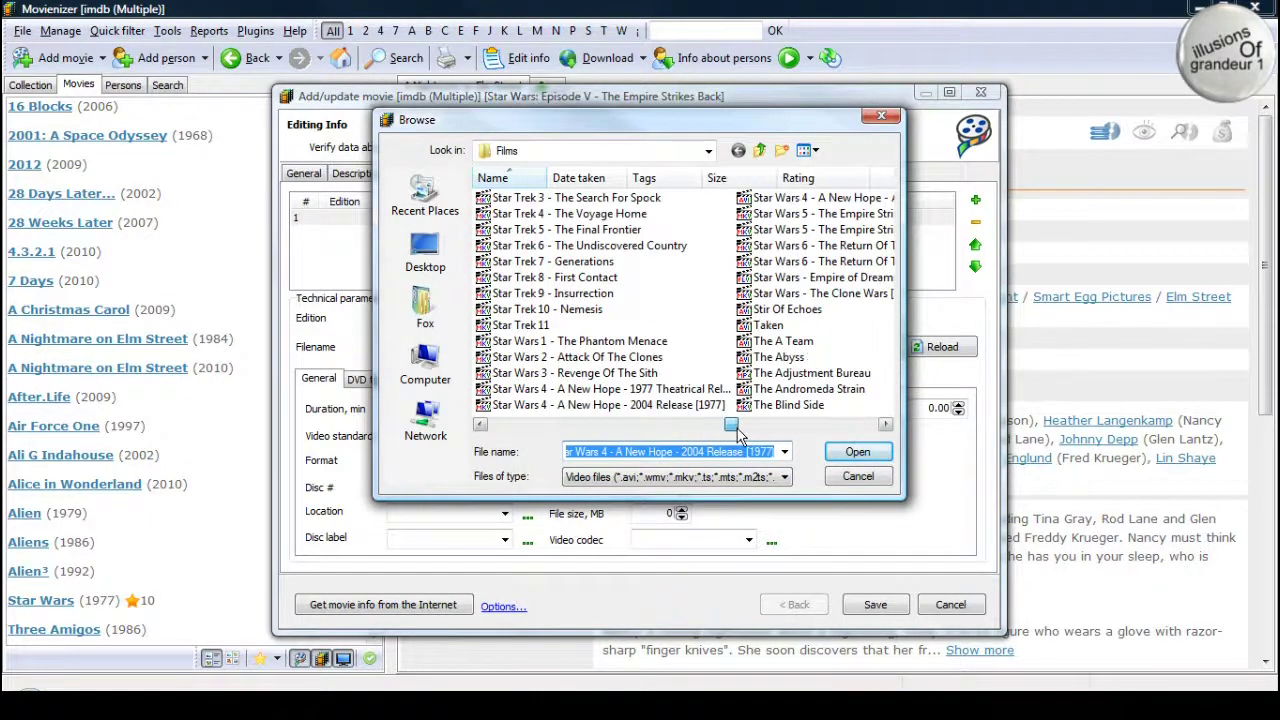
pyautogui.click(843, 245)
pyautogui.click(843, 229)
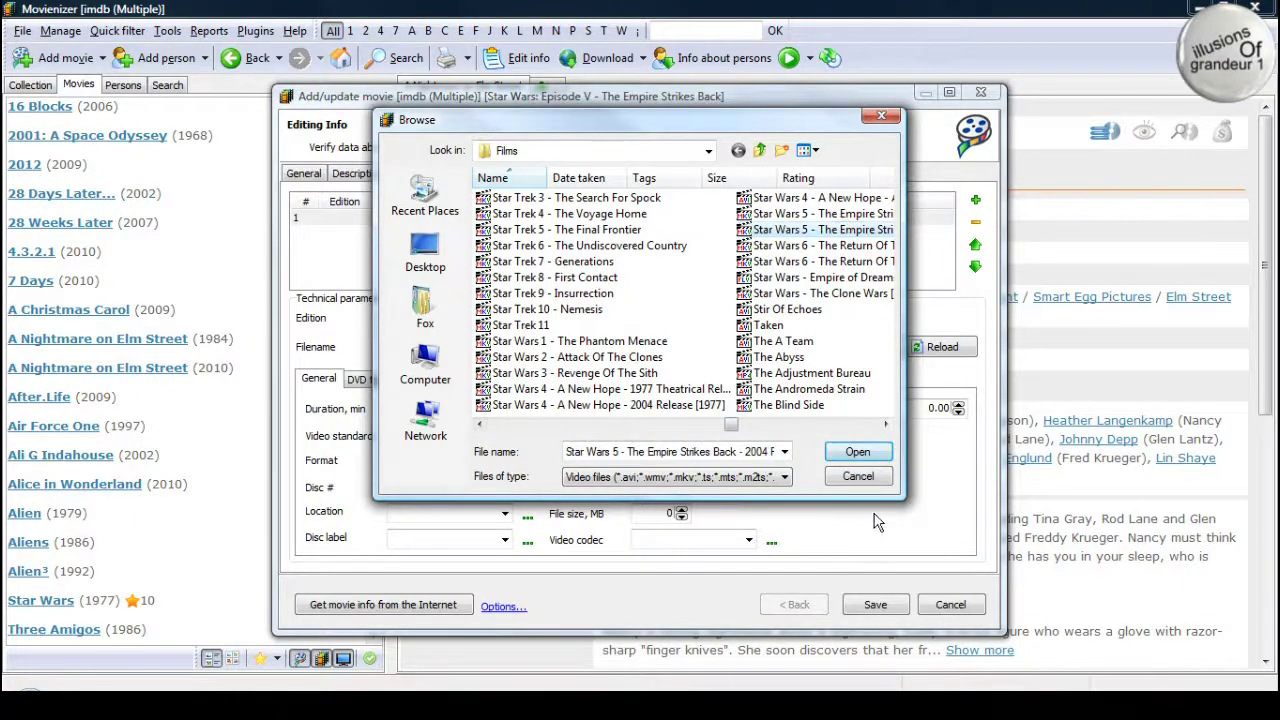
pyautogui.click(868, 452)
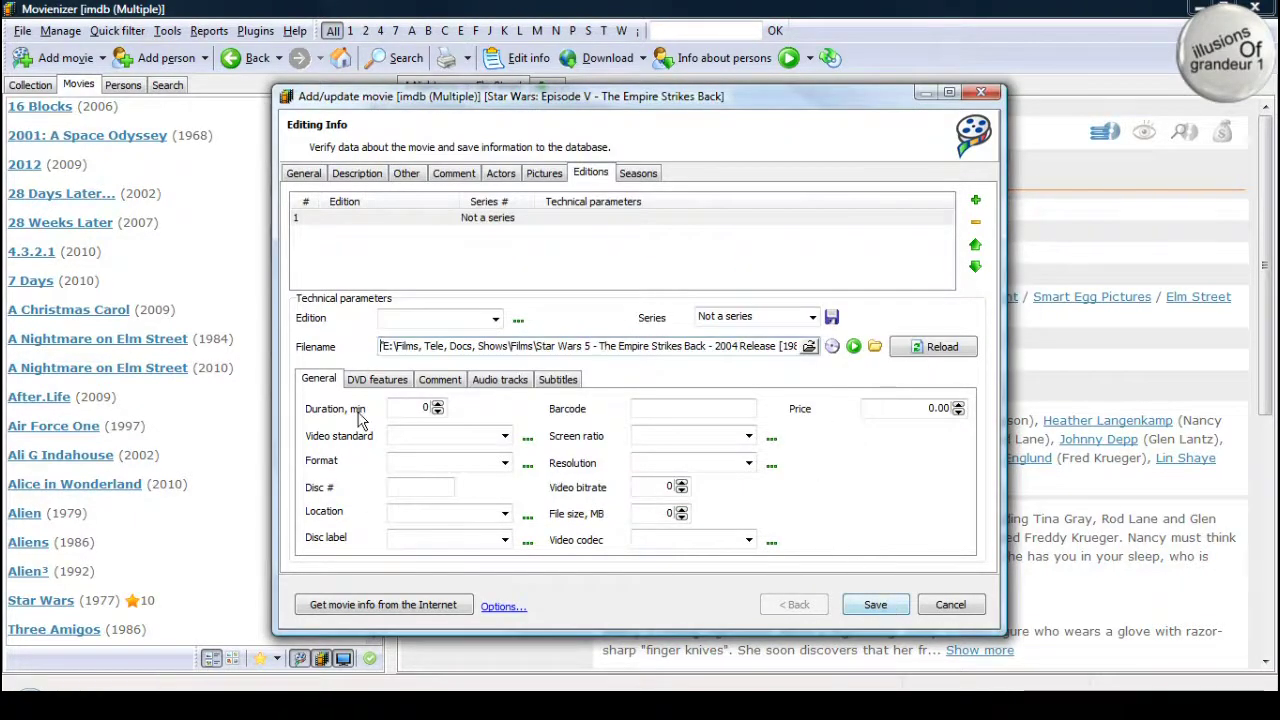
pyautogui.click(636, 174)
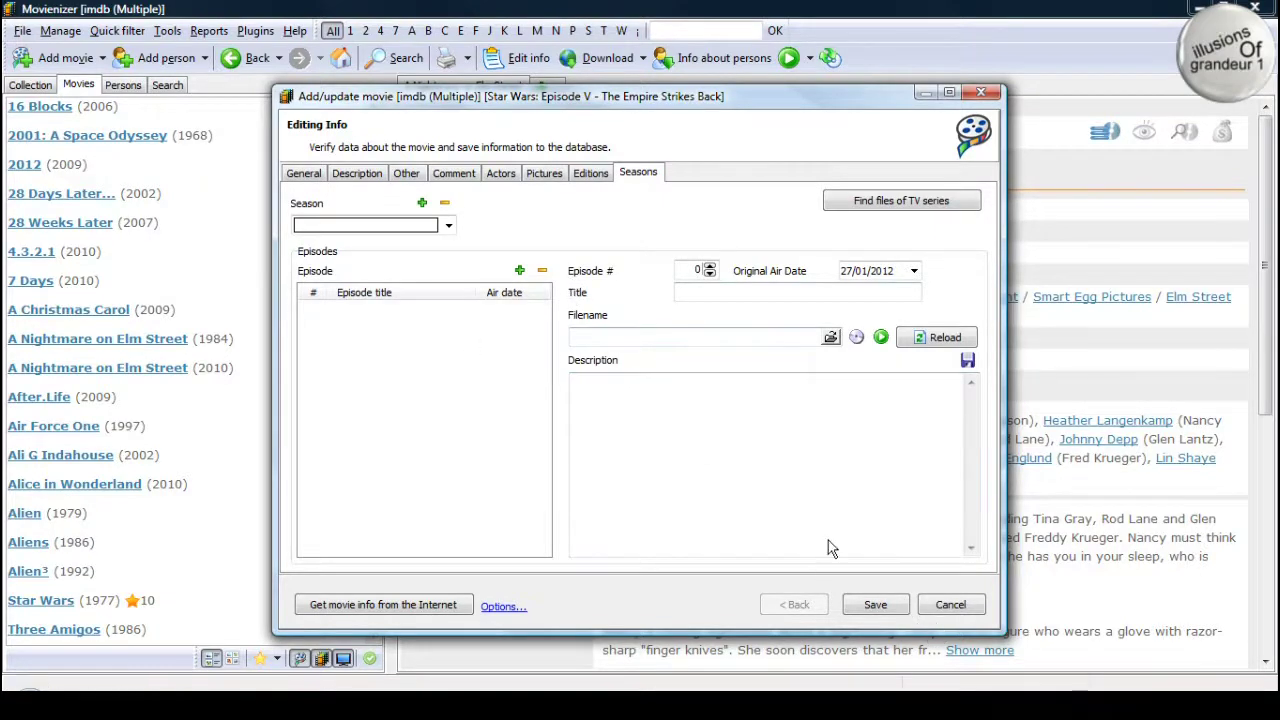
# Save The Empire Strikes Back to the catalog and play its linked video file.
pyautogui.press('Return')
pyautogui.click(793, 68)
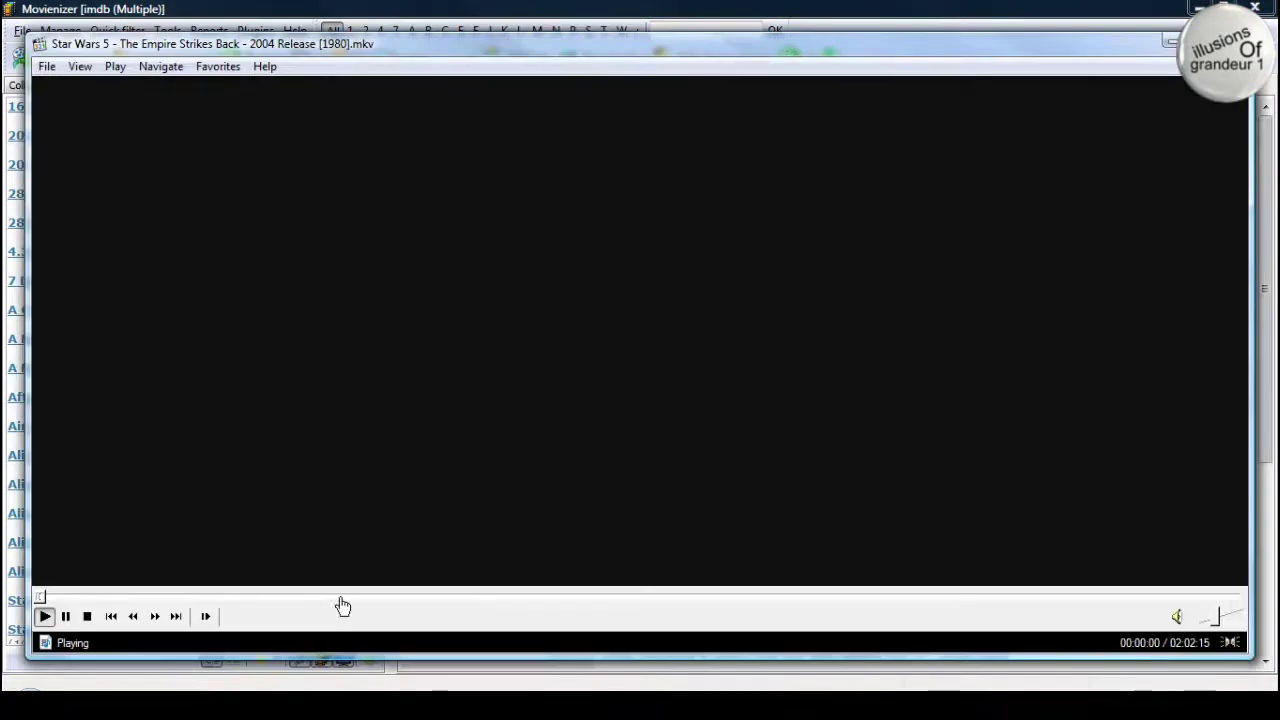
# Jump ahead in the playing Empire Strikes Back video, then close the media player.
pyautogui.click(349, 597)
pyautogui.click(469, 597)
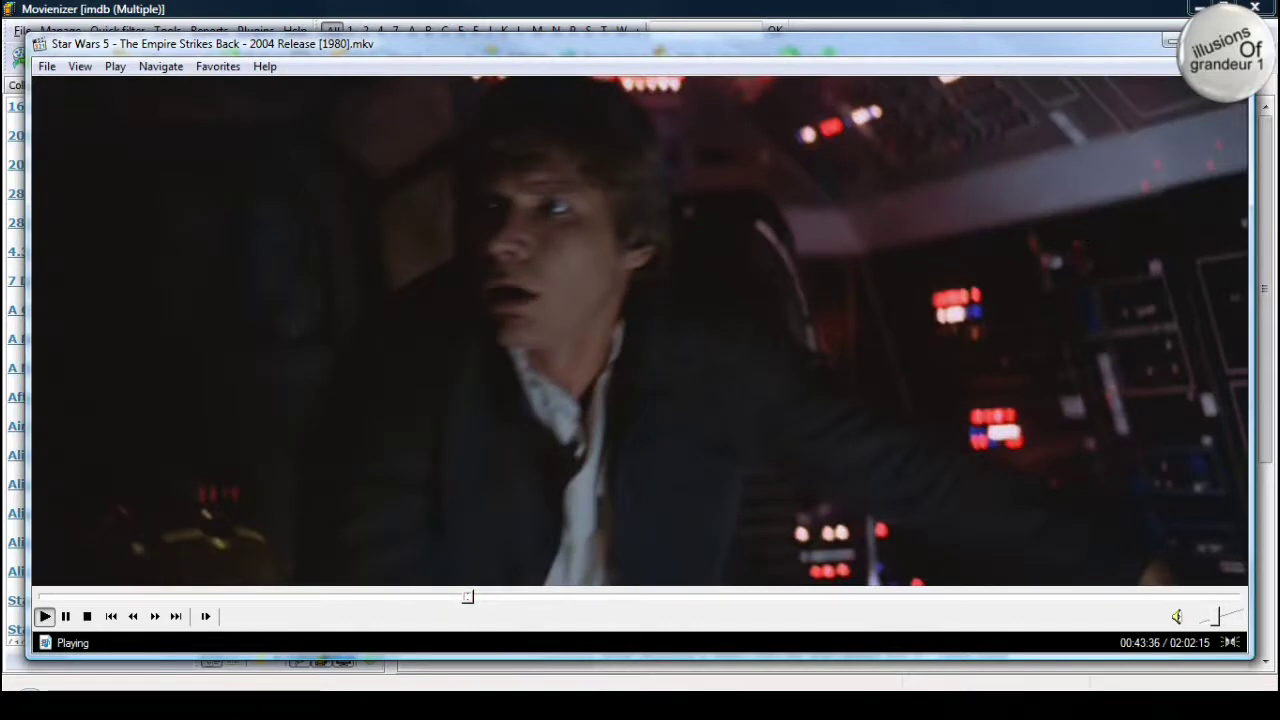
pyautogui.hotkey('alt', 'F4')
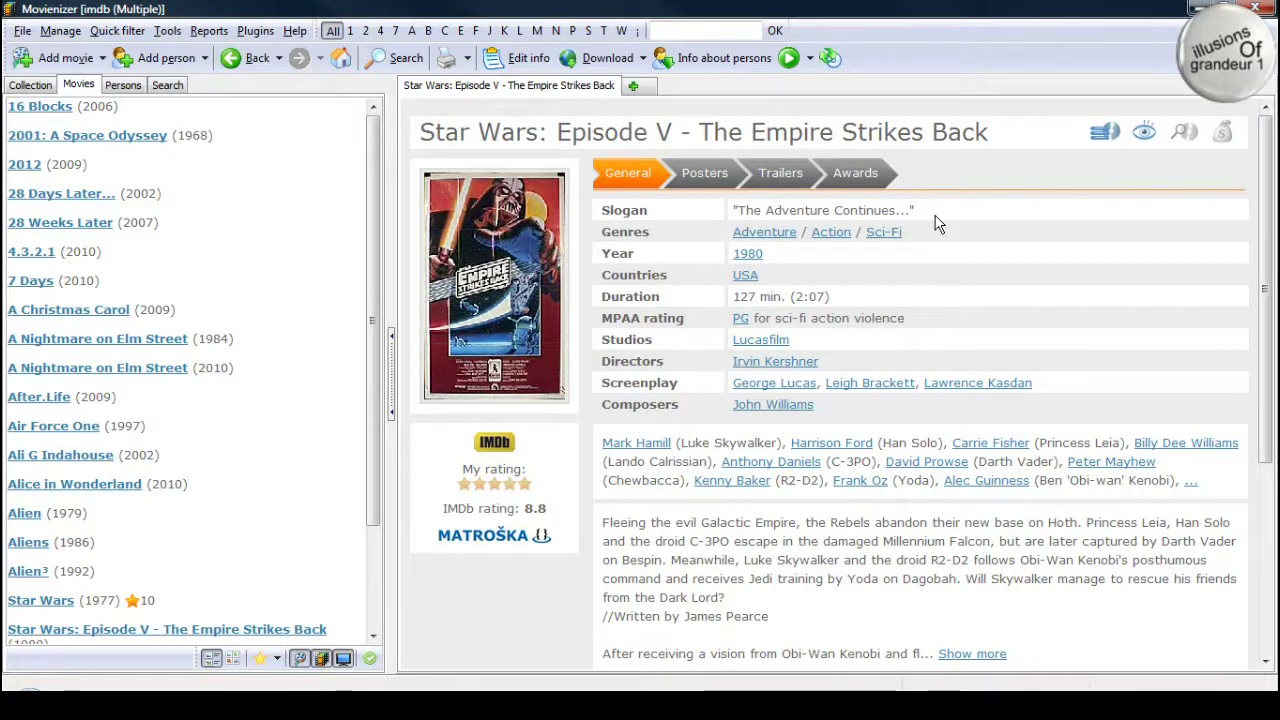
# Check the filename on The Empire Strikes Back page, then open Mark Hamill's cast page.
pyautogui.moveTo(1266, 124); pyautogui.dragTo(1260, 375)
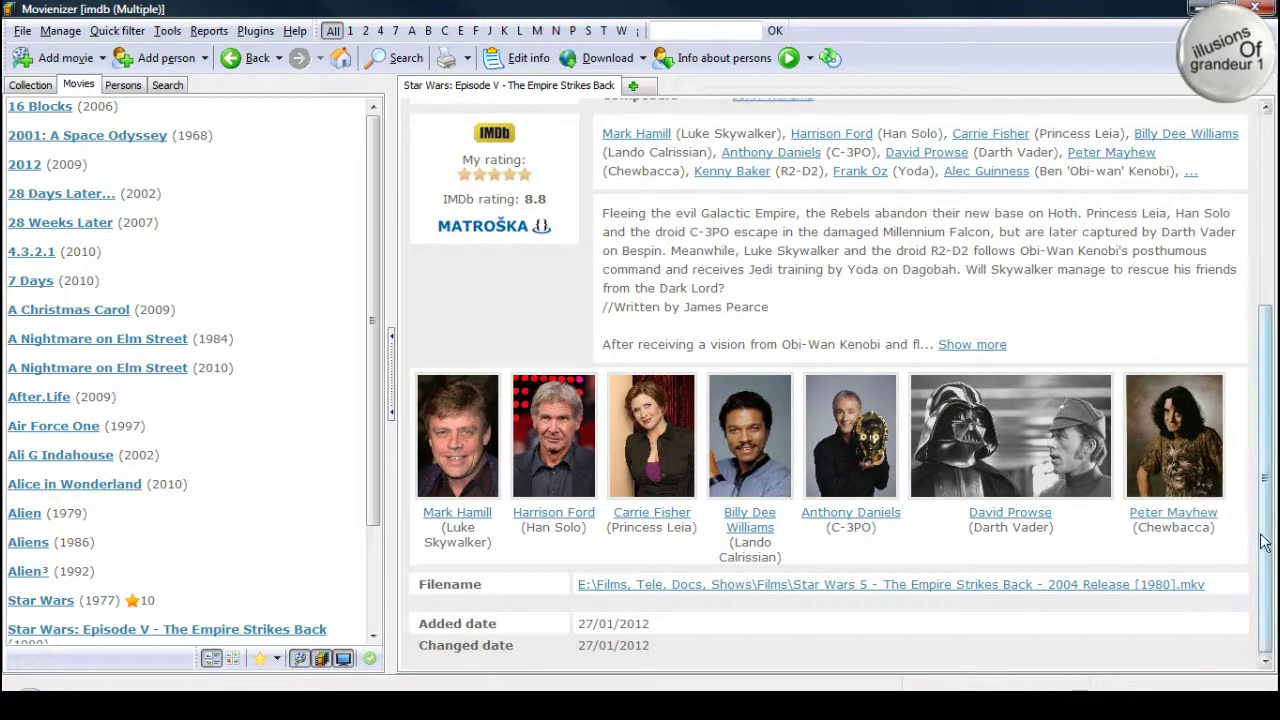
pyautogui.moveTo(1265, 541); pyautogui.dragTo(1266, 335)
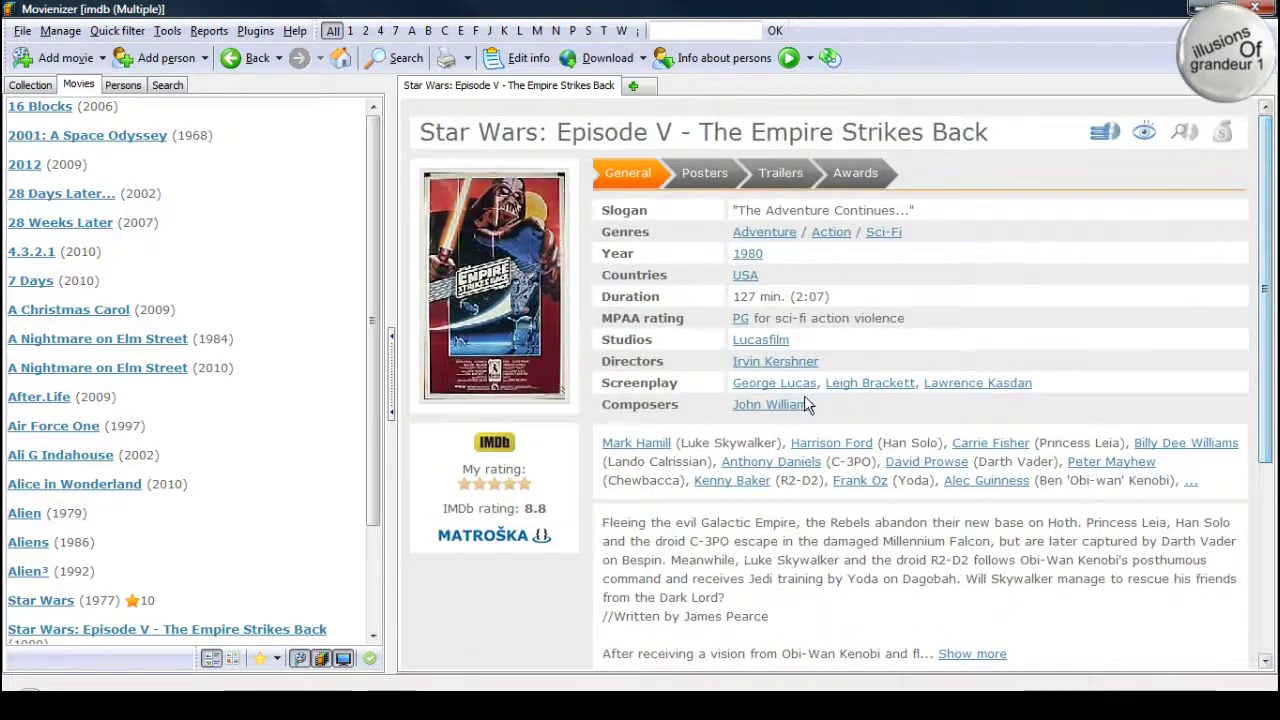
pyautogui.click(642, 446)
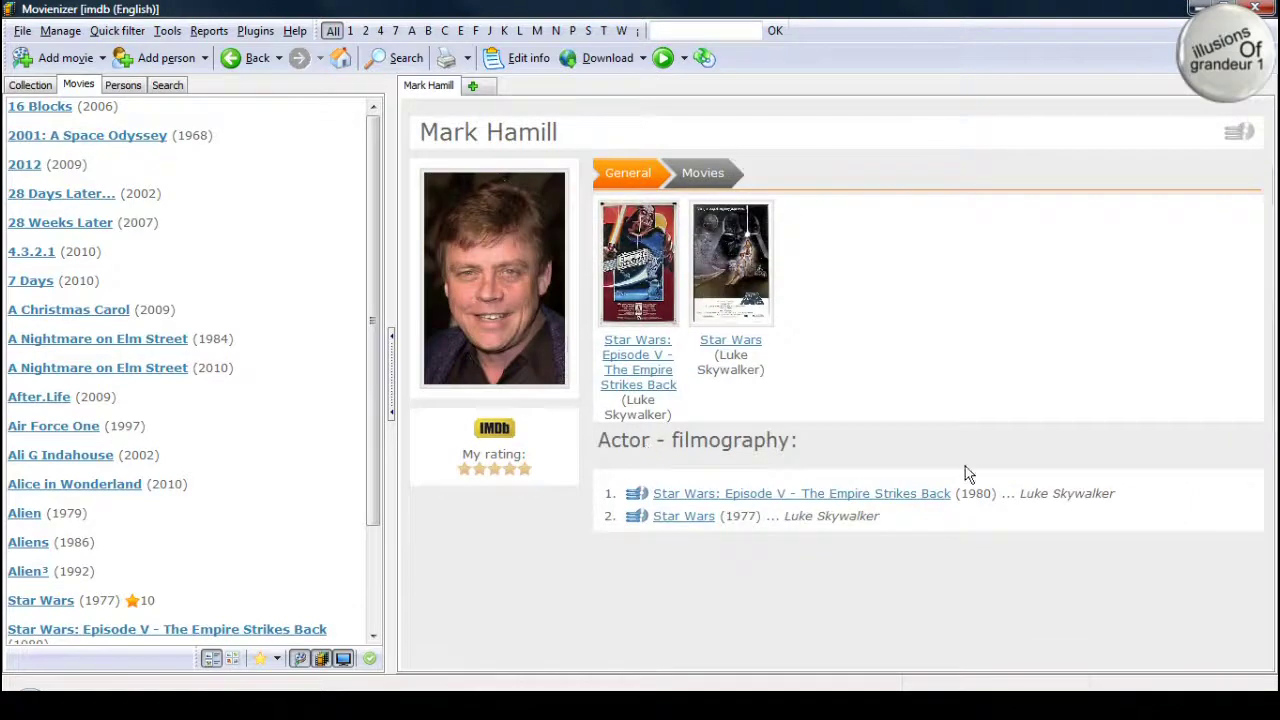
# Download Mark Hamill's biography, birth details (25/09/1951, Concord) and photos, review them, and save.
pyautogui.moveTo(701, 305)
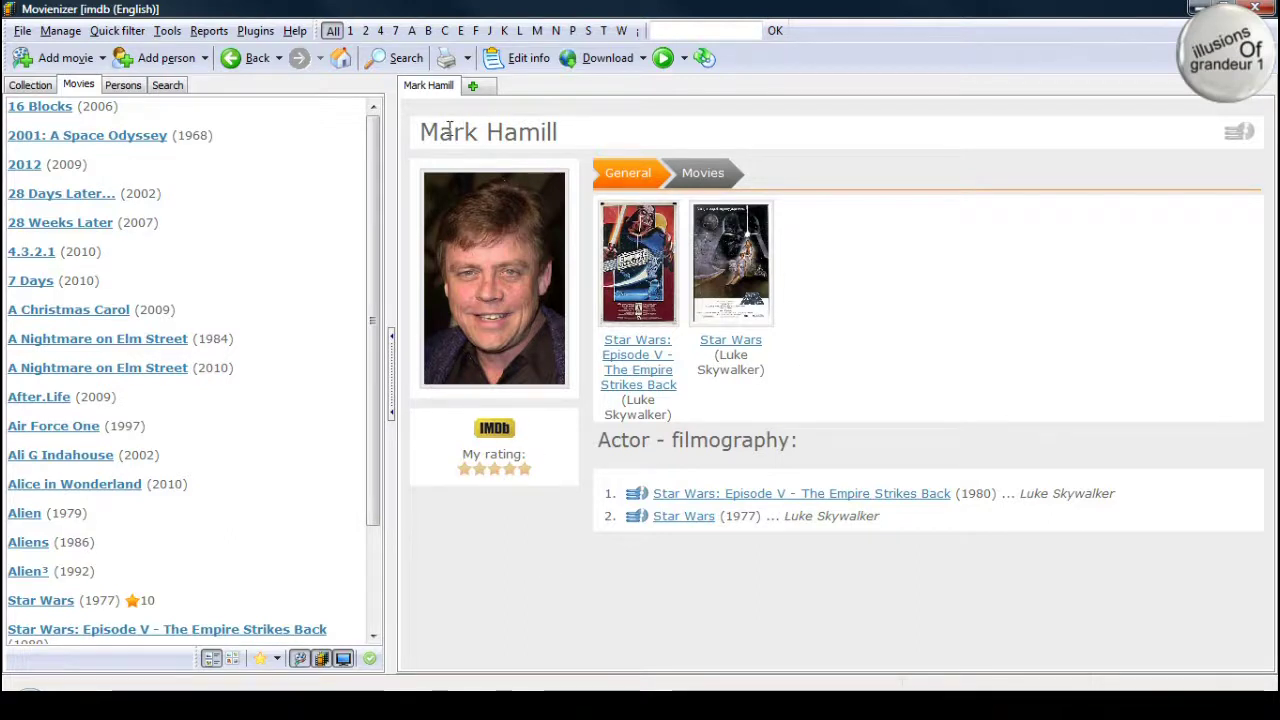
pyautogui.click(572, 60)
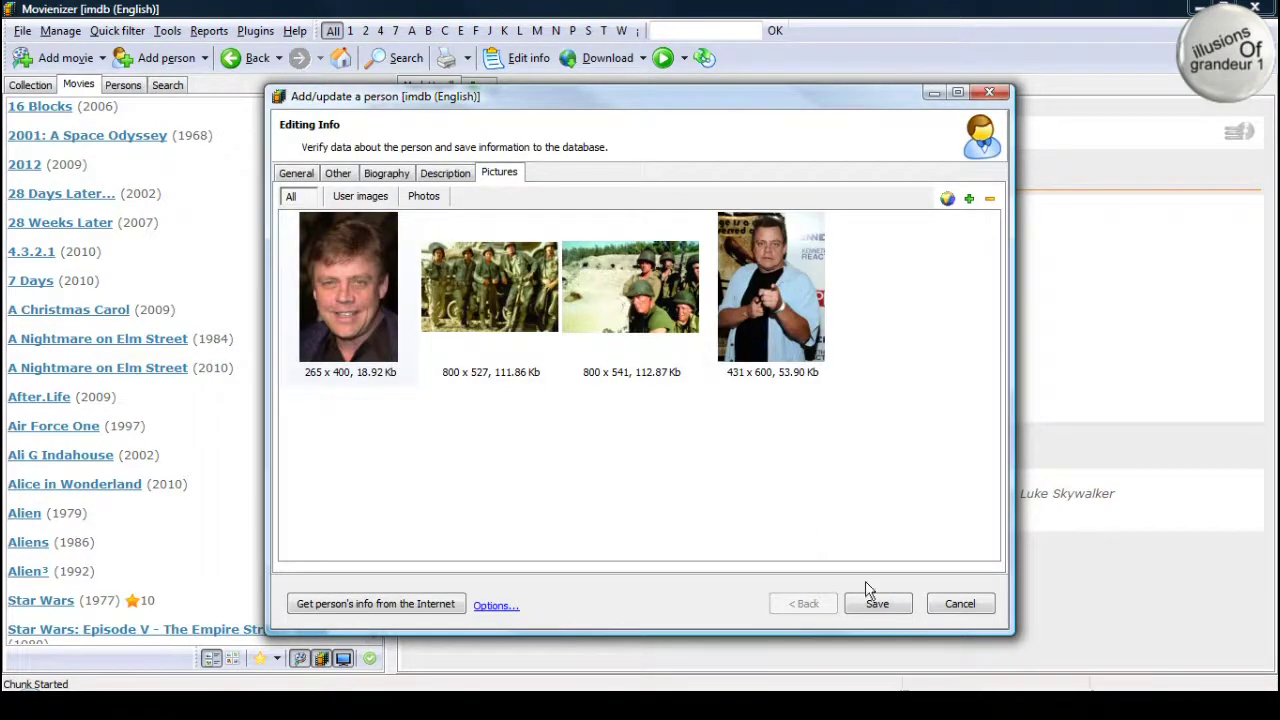
pyautogui.click(298, 176)
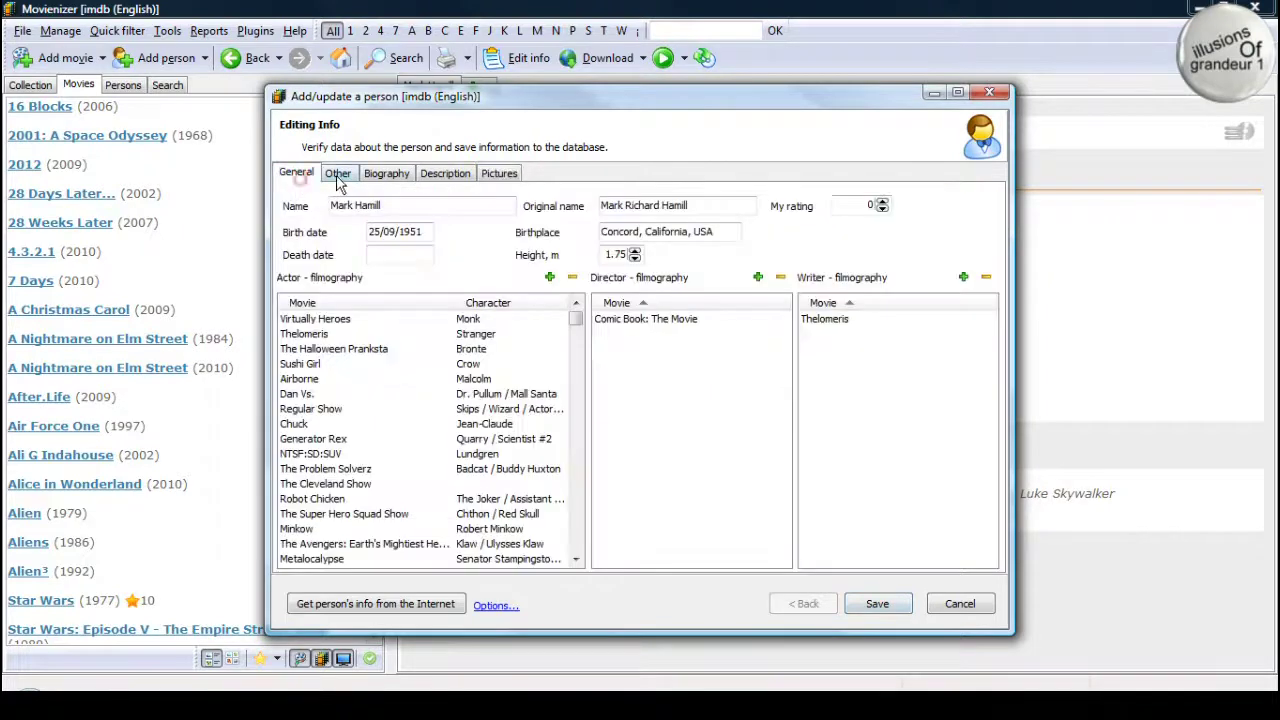
pyautogui.click(337, 175)
pyautogui.click(390, 175)
pyautogui.click(499, 173)
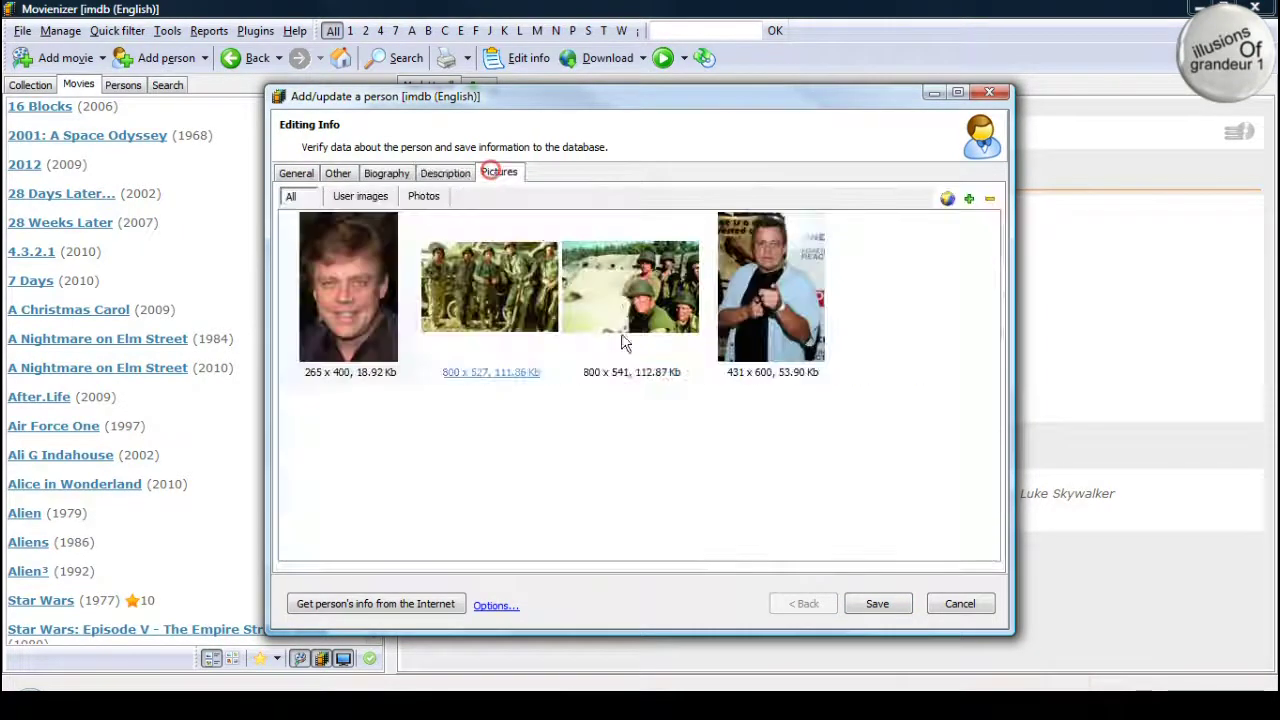
pyautogui.click(876, 604)
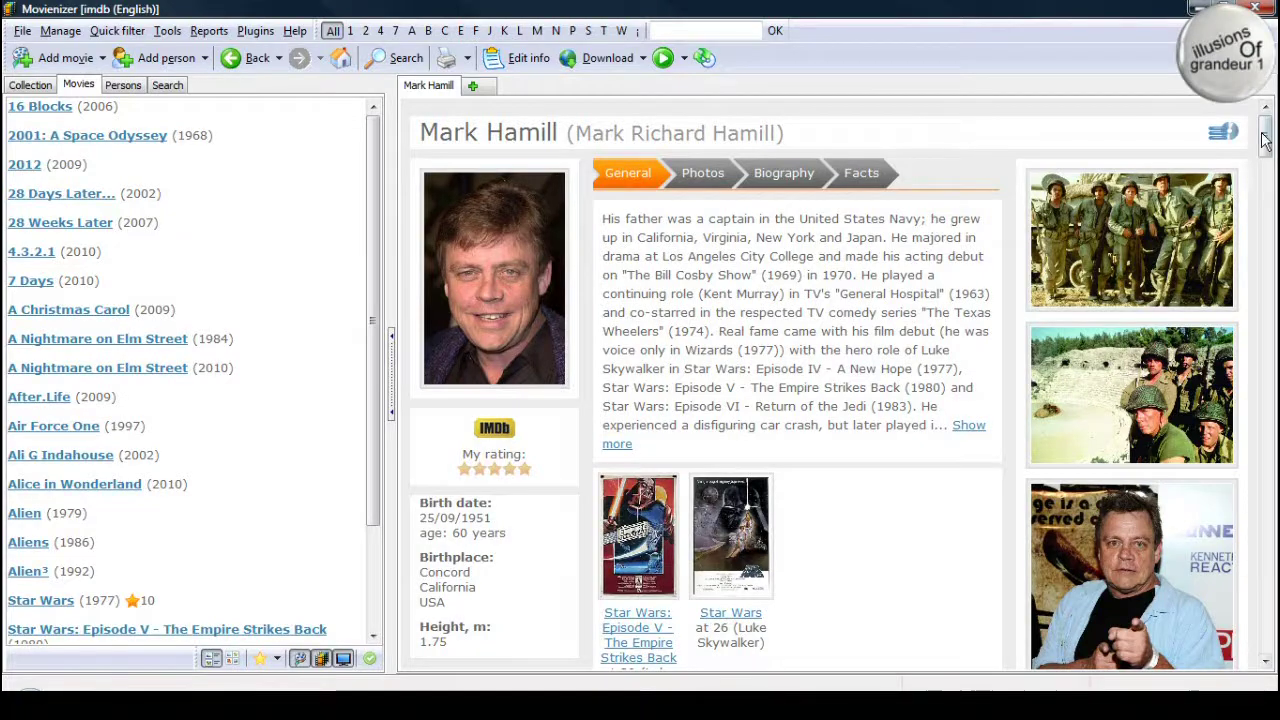
pyautogui.scroll(-1, 1265, 150)
pyautogui.moveTo(1265, 150); pyautogui.dragTo(1265, 184)
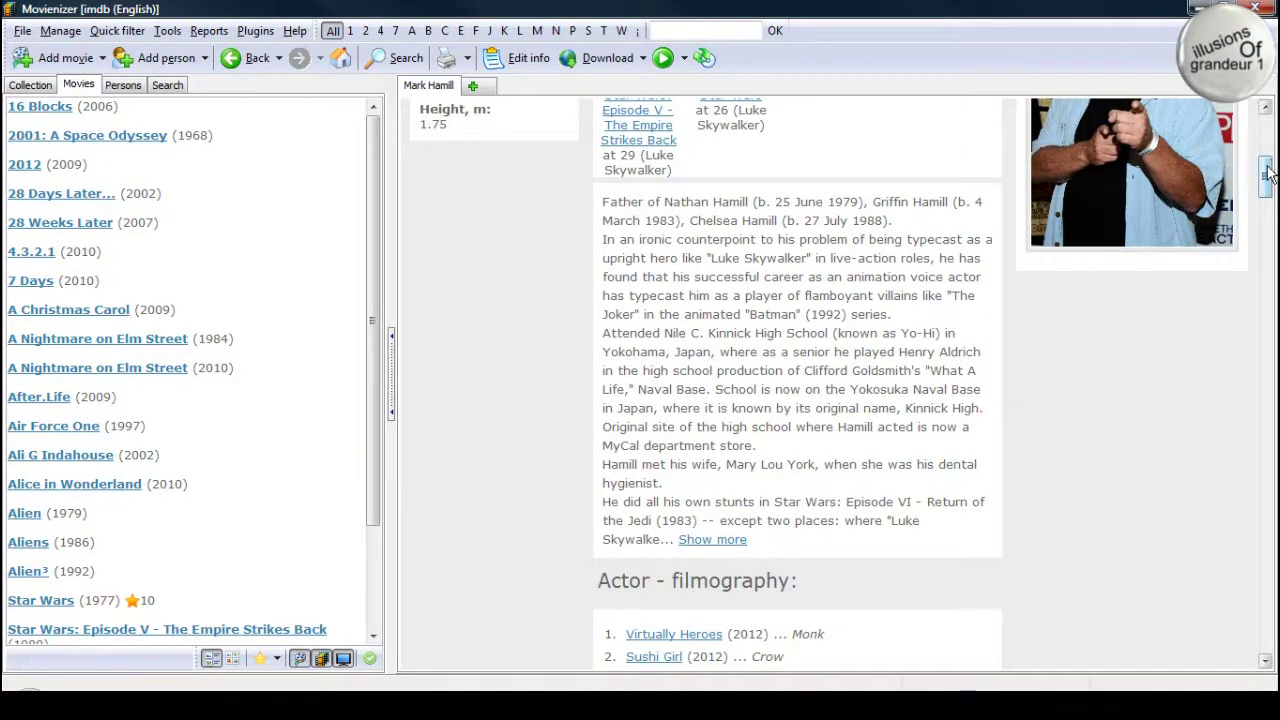
pyautogui.moveTo(1267, 170); pyautogui.dragTo(1267, 490)
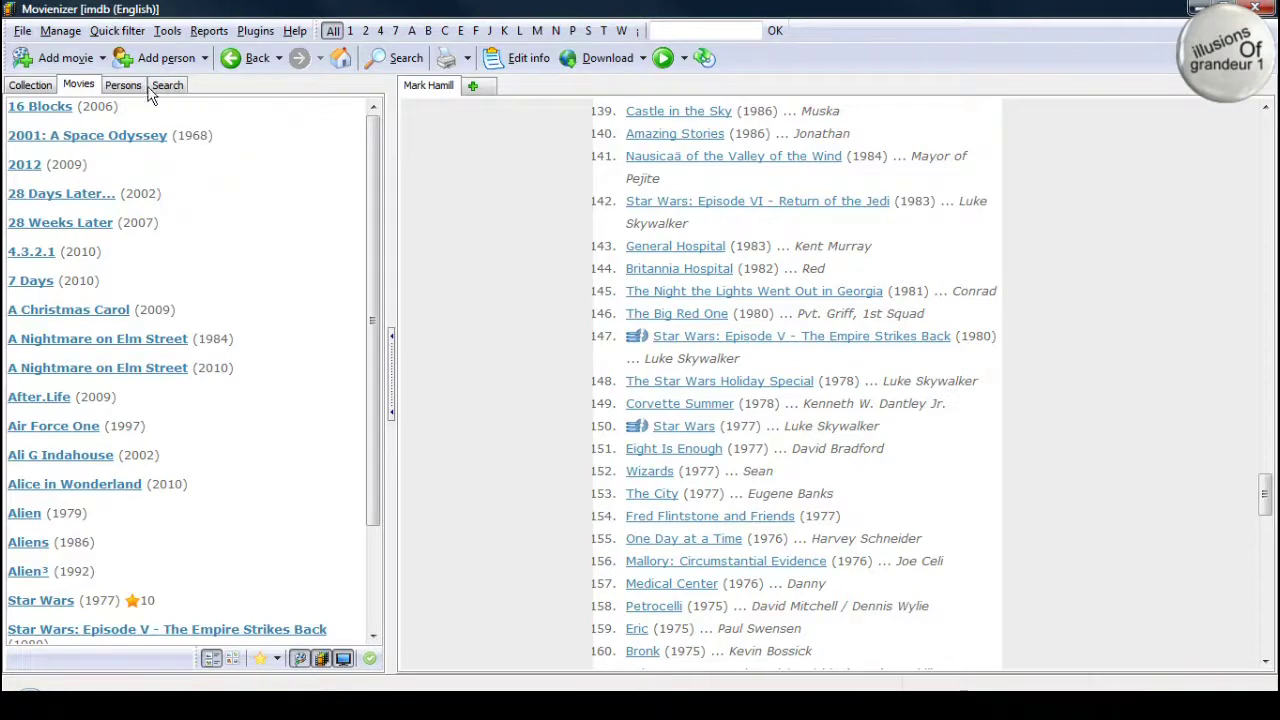
# Return to the Home overview showing 20 movies and 21 persons.
pyautogui.click(340, 57)
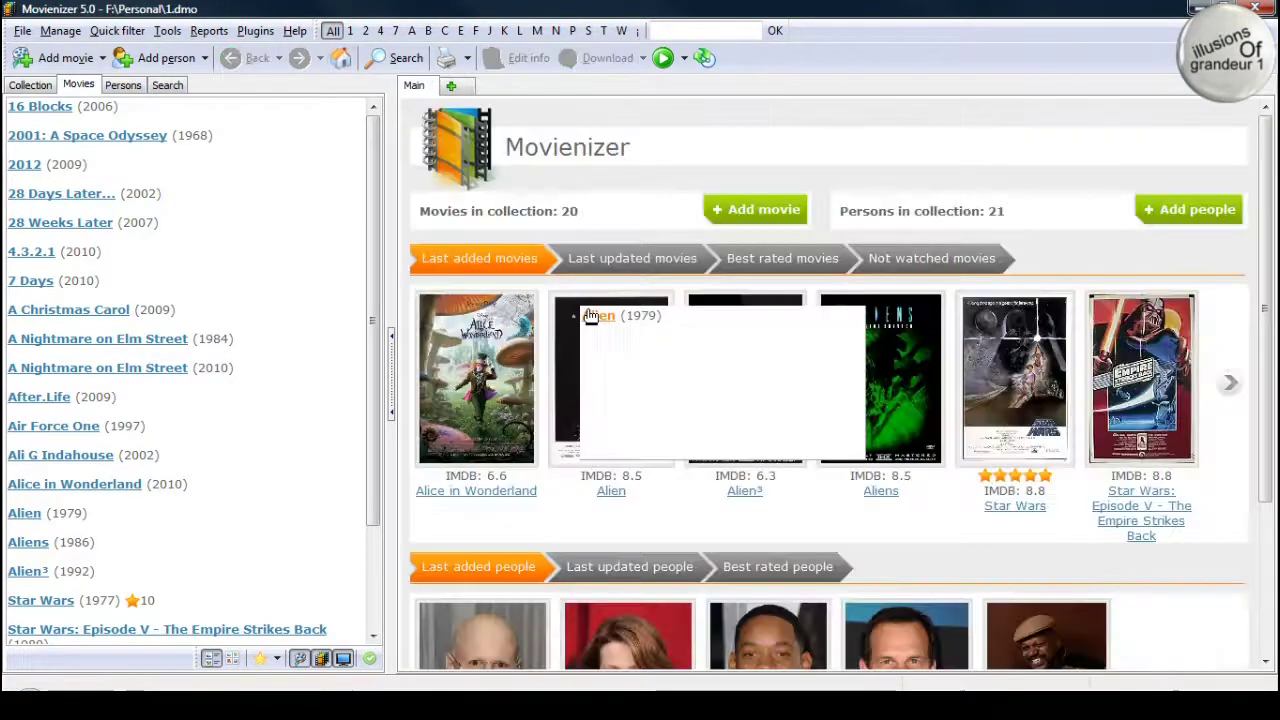